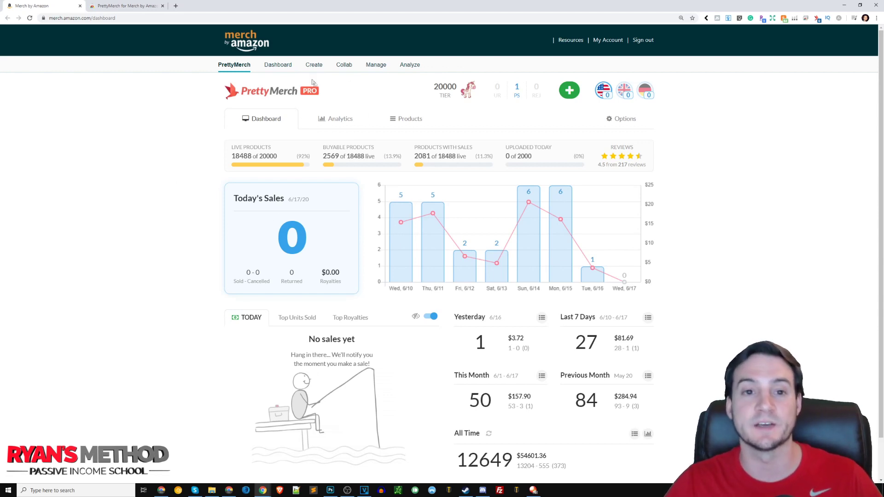
# Open the page for creating a new product listing and review its notice about disabled publishing
pyautogui.moveTo(571, 92)
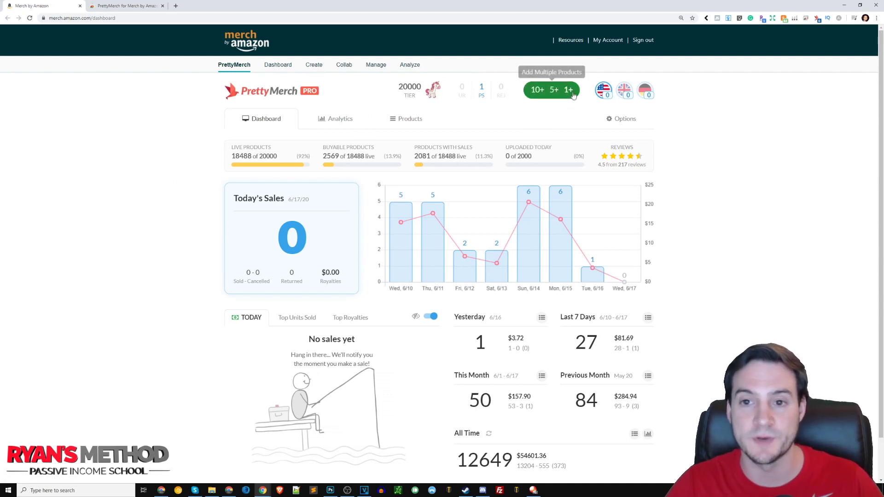
pyautogui.click(569, 90)
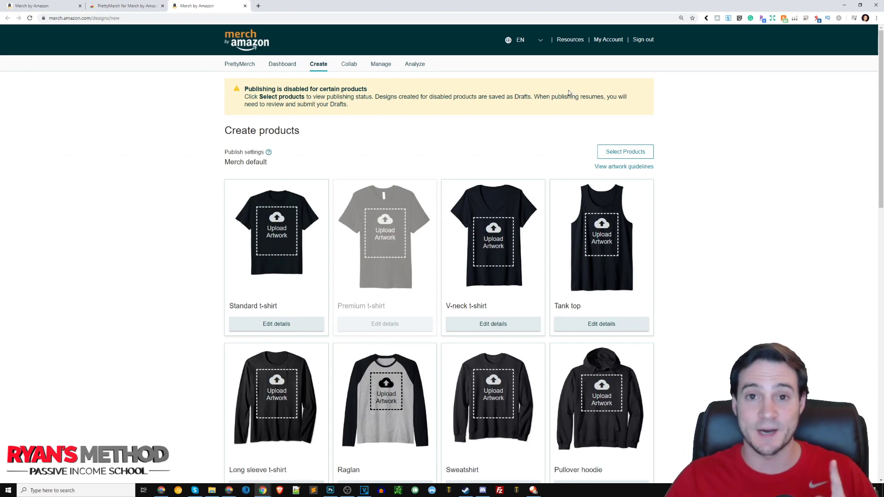
pyautogui.moveTo(252, 87); pyautogui.dragTo(361, 89)
pyautogui.hotkey('ctrl', '+')
pyautogui.click(340, 130)
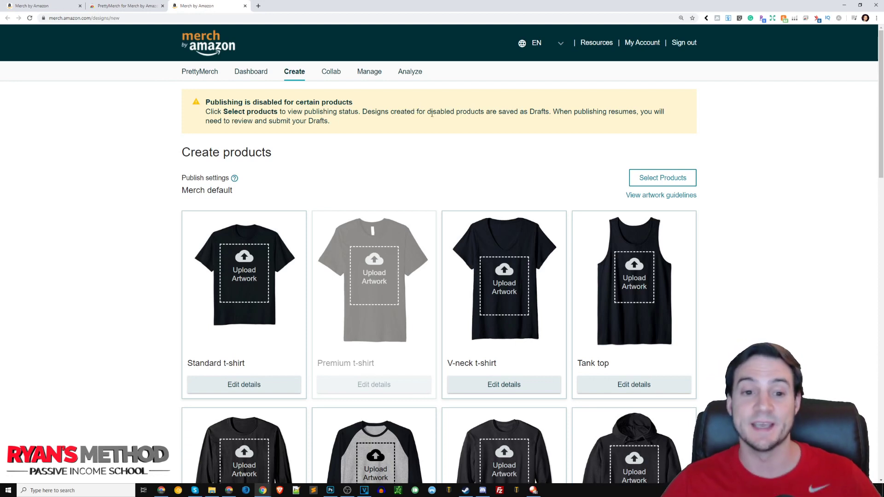
# Open the product selection and deselect all products in the .com, .co.uk and .de marketplaces
pyautogui.click(660, 181)
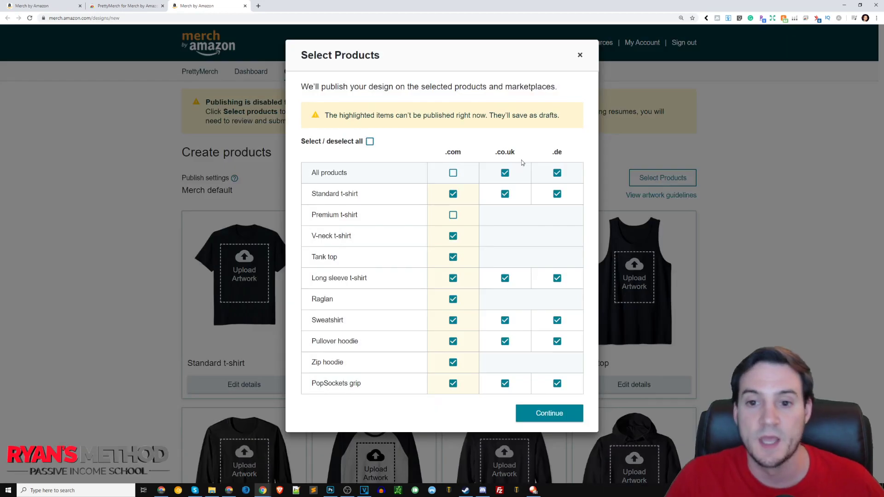
pyautogui.click(369, 142)
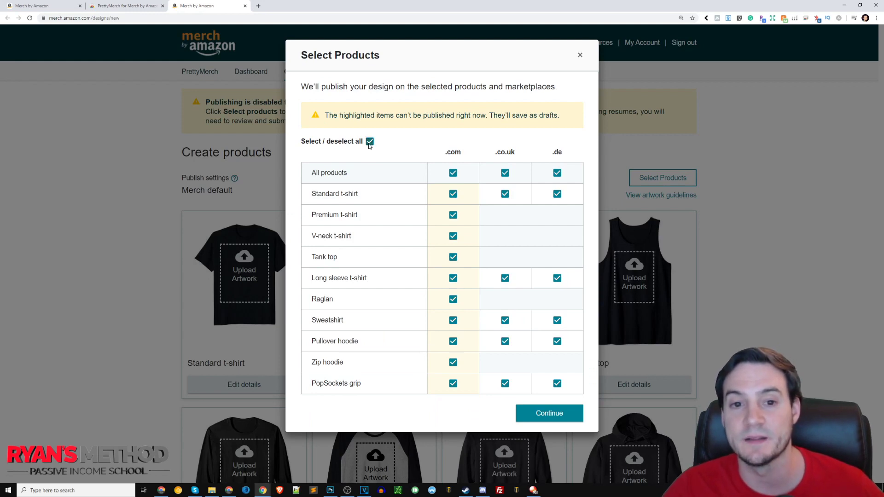
pyautogui.click(369, 142)
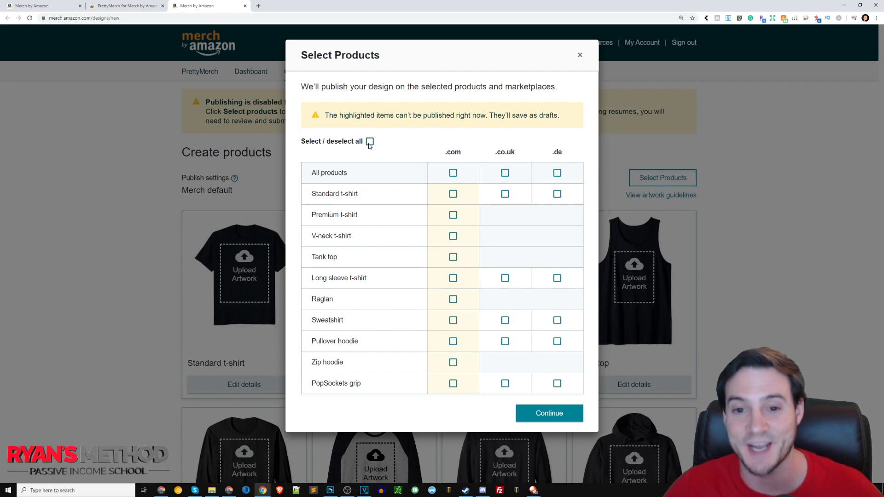
pyautogui.moveTo(443, 152); pyautogui.dragTo(461, 149)
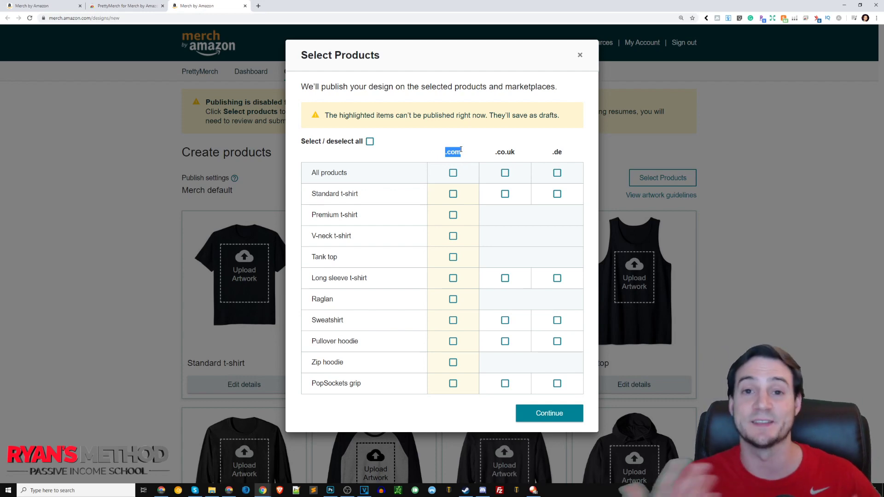
pyautogui.click(514, 152)
pyautogui.moveTo(514, 153); pyautogui.dragTo(493, 154)
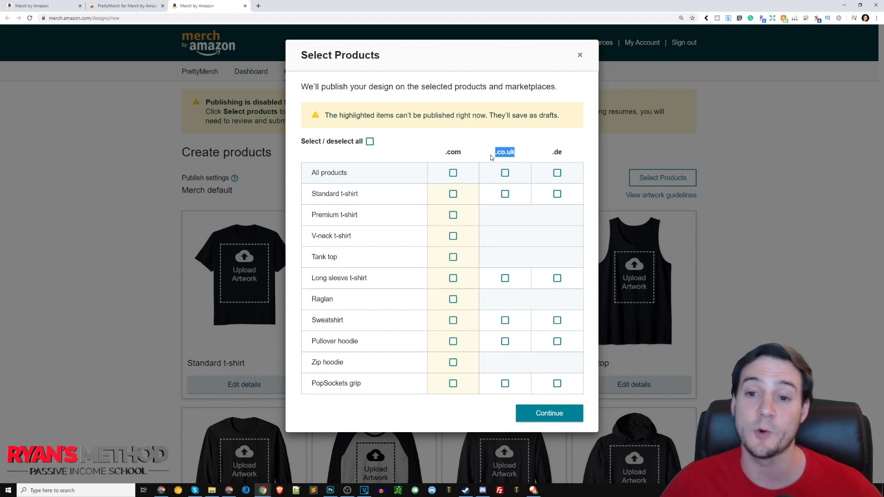
pyautogui.click(559, 154)
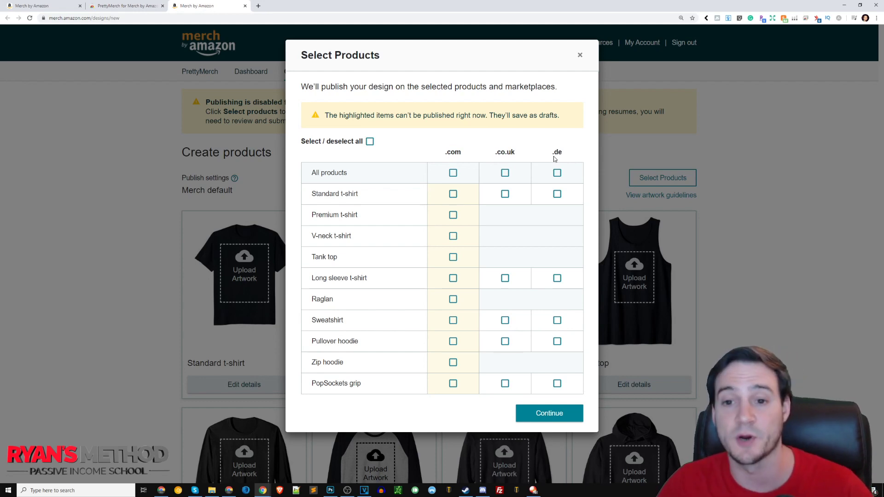
# Select only the standard t-shirt for the .de marketplace and continue with that selection
pyautogui.moveTo(314, 196); pyautogui.dragTo(375, 197)
pyautogui.click(557, 194)
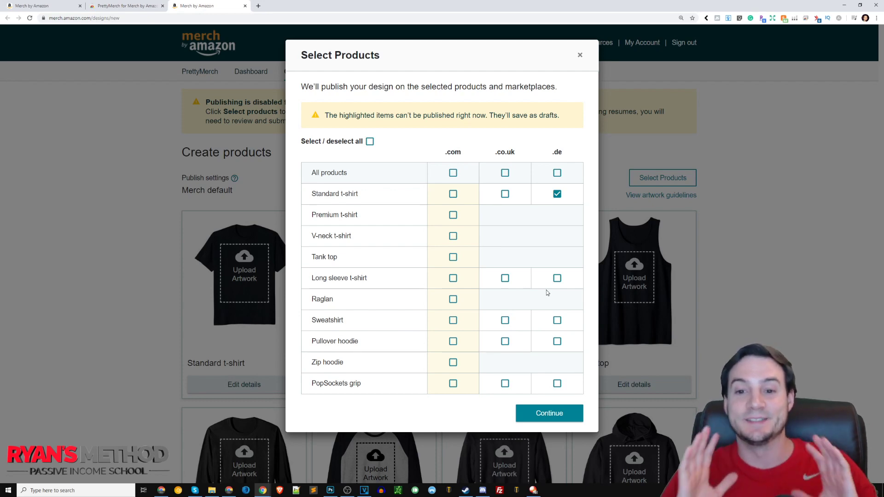
pyautogui.click(506, 198)
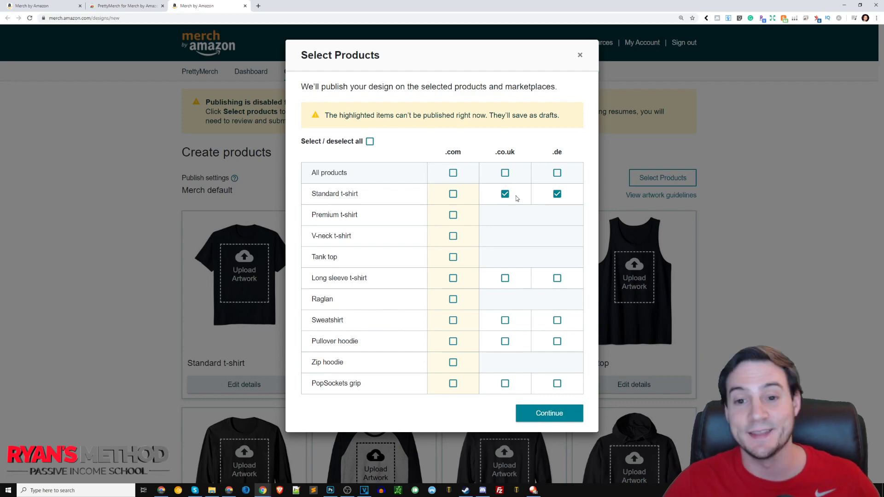
pyautogui.click(505, 194)
pyautogui.click(534, 412)
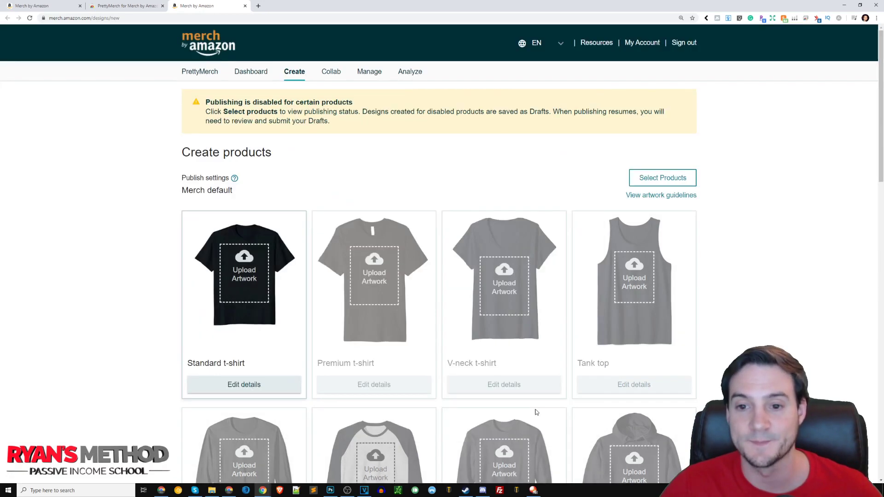
# Upload hello-my-name-is-aaron.png as the standard t-shirt artwork and check the product previews
pyautogui.scroll(-2, 178, 227)
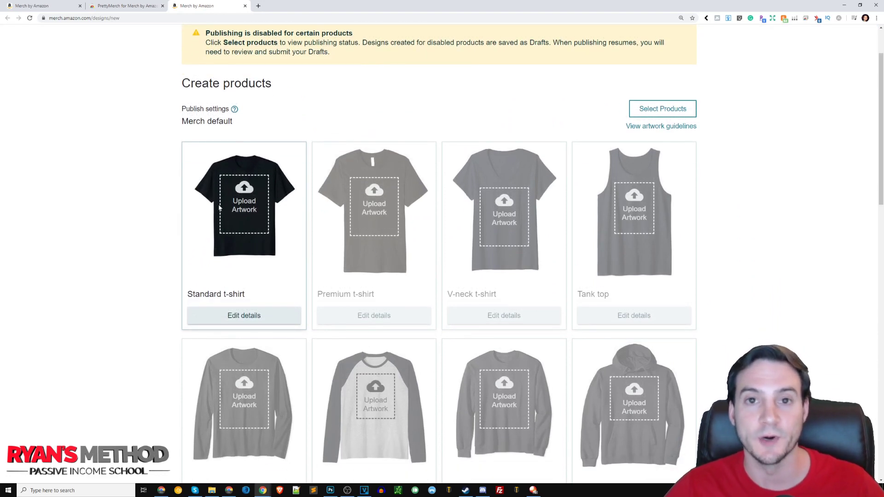
pyautogui.click(242, 213)
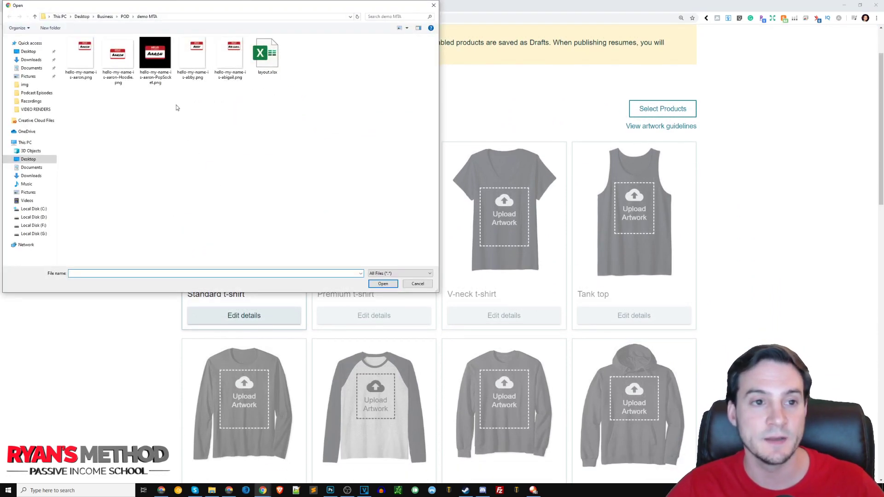
pyautogui.doubleClick(84, 63)
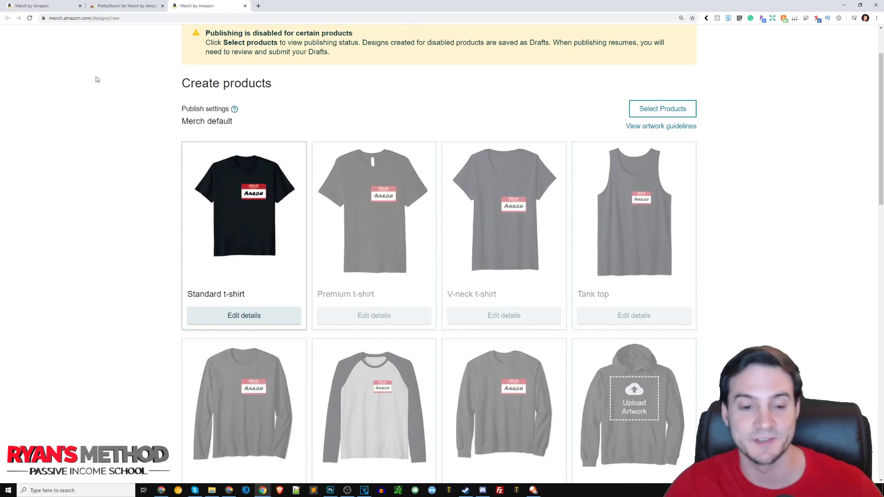
pyautogui.scroll(-2, 159, 186)
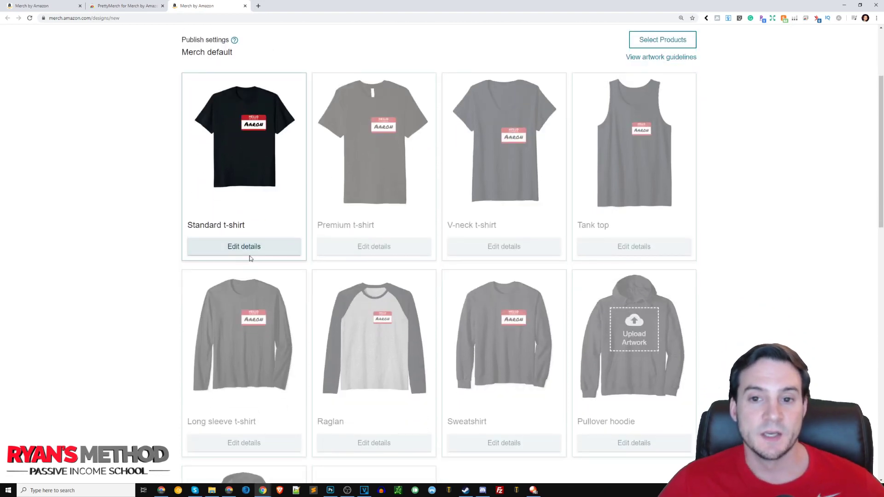
pyautogui.scroll(-3, 251, 254)
pyautogui.scroll(4, 247, 243)
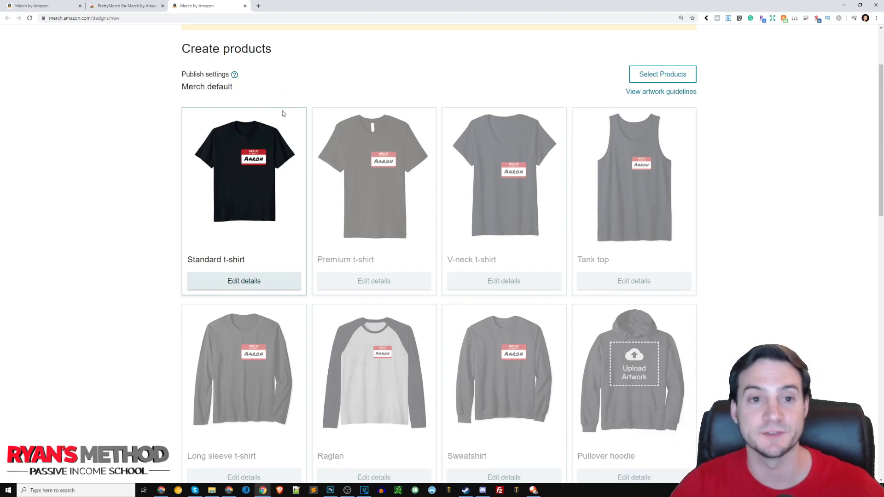
# Open photopea.com in a new browser tab
pyautogui.click(258, 6)
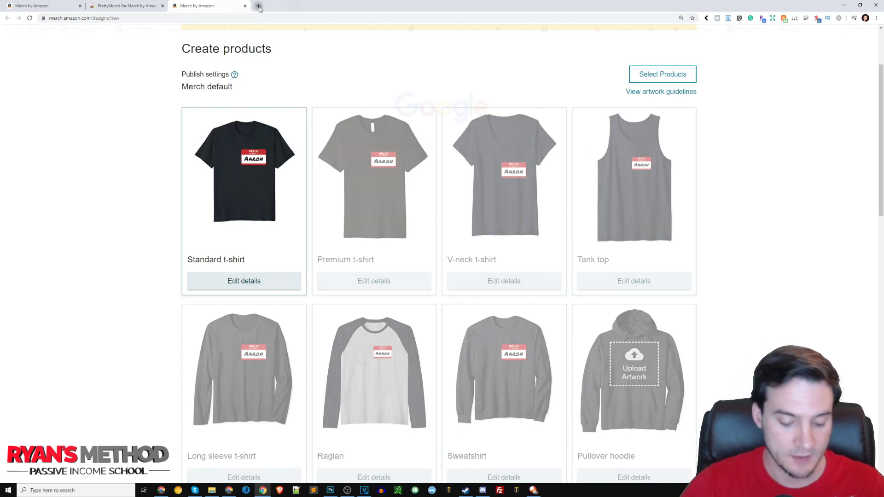
pyautogui.write('photopea.')
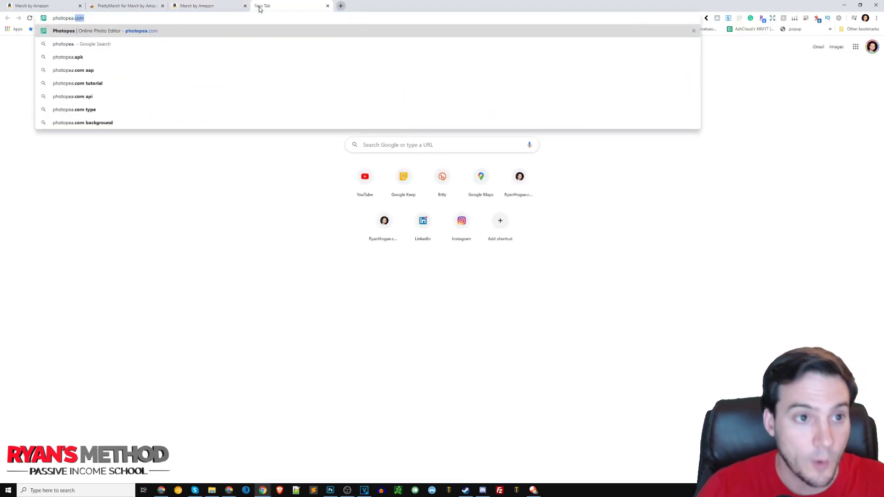
pyautogui.press('Return')
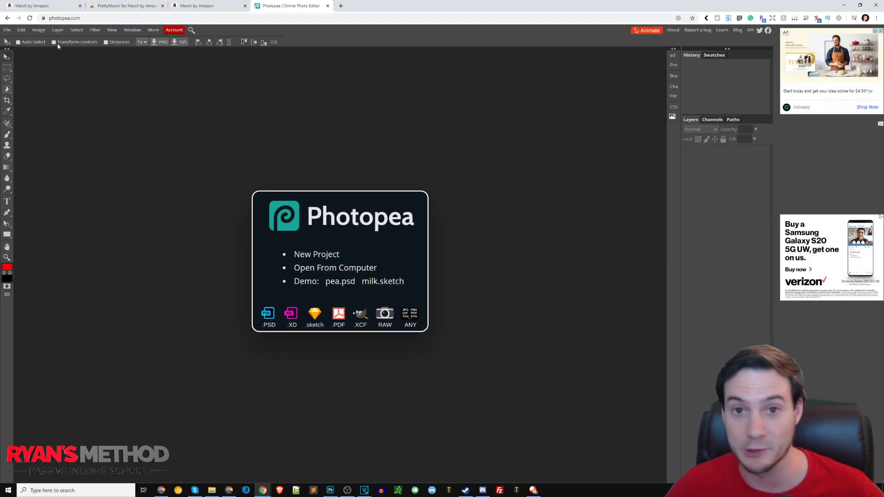
# Create a new blank project 4500 px wide and 5400 px high with a white background
pyautogui.click(7, 29)
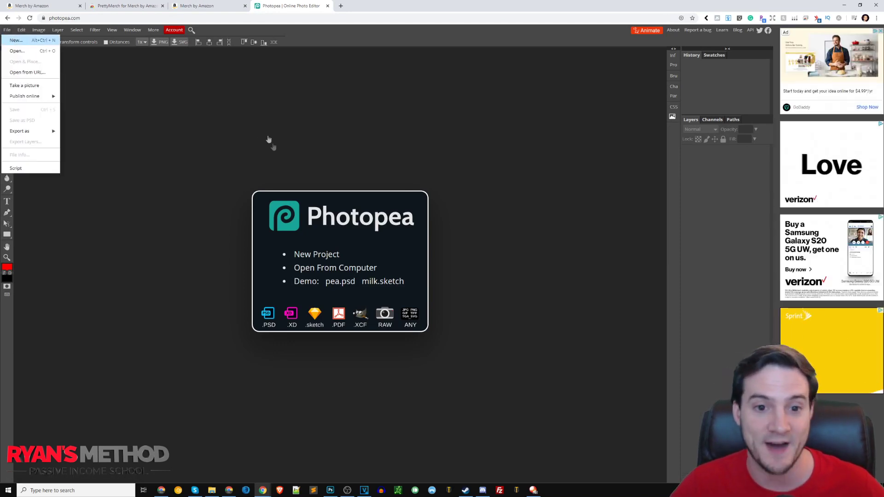
pyautogui.click(317, 254)
pyautogui.press('Tab')
pyautogui.write('450')
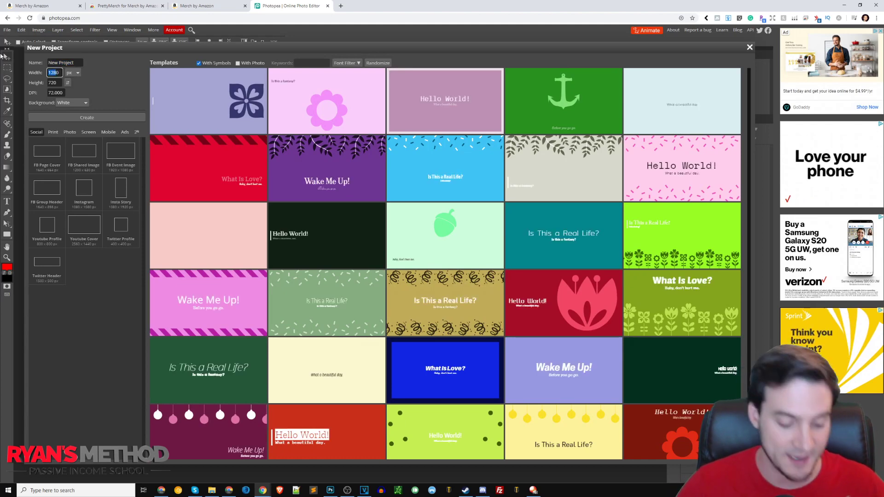
pyautogui.write('0')
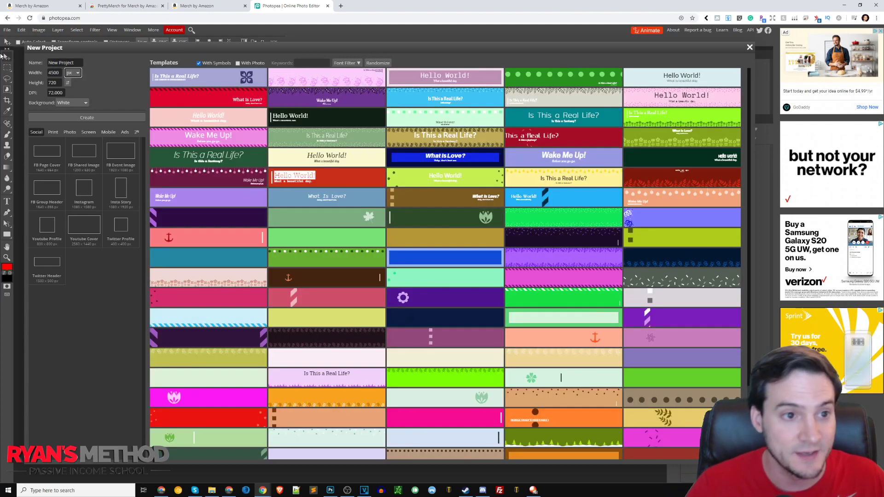
pyautogui.press('Tab')
pyautogui.write('5400')
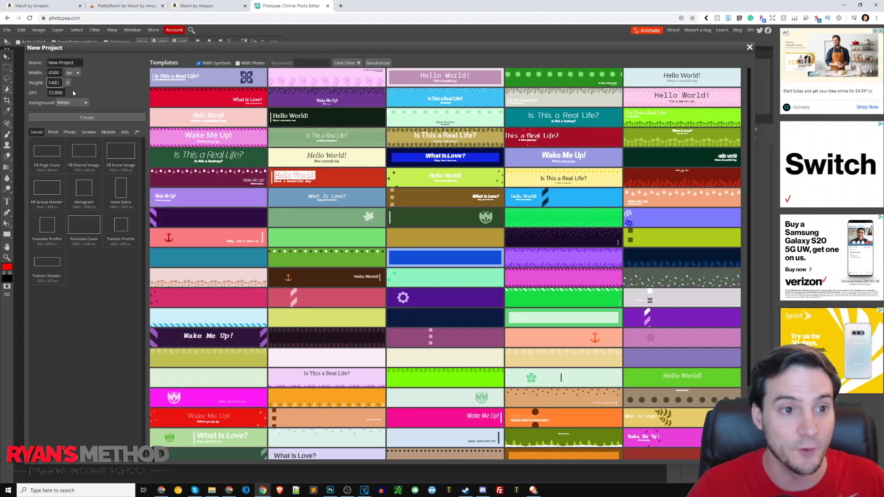
pyautogui.click(98, 119)
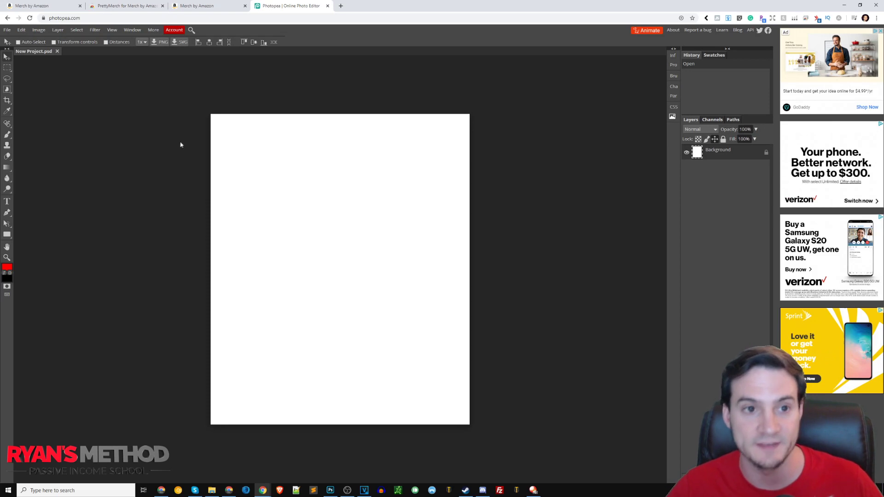
# Return to the Merch by Amazon product creation page and open the standard t-shirt's details for editing
pyautogui.click(205, 8)
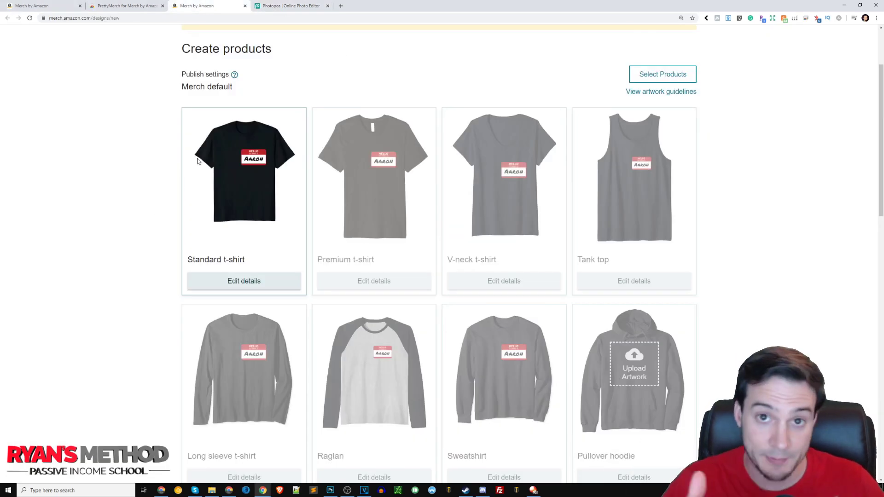
pyautogui.scroll(-5, 333, 125)
pyautogui.scroll(5, 355, 119)
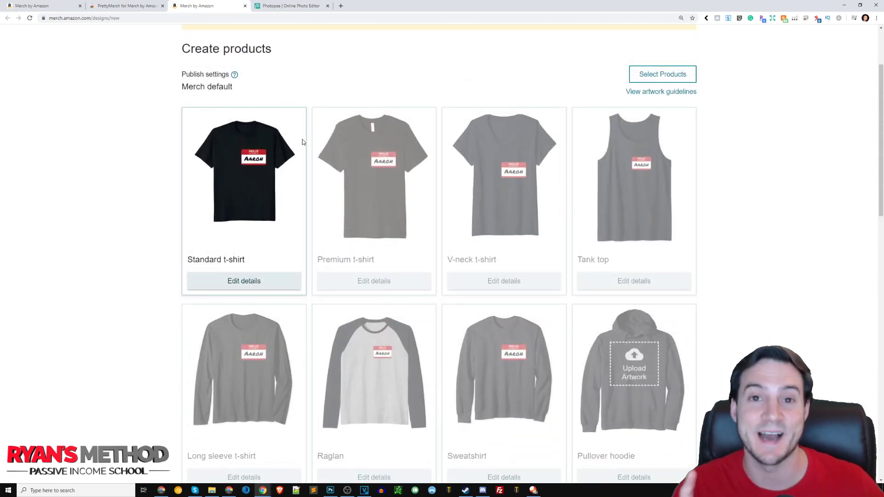
pyautogui.scroll(-2, 264, 220)
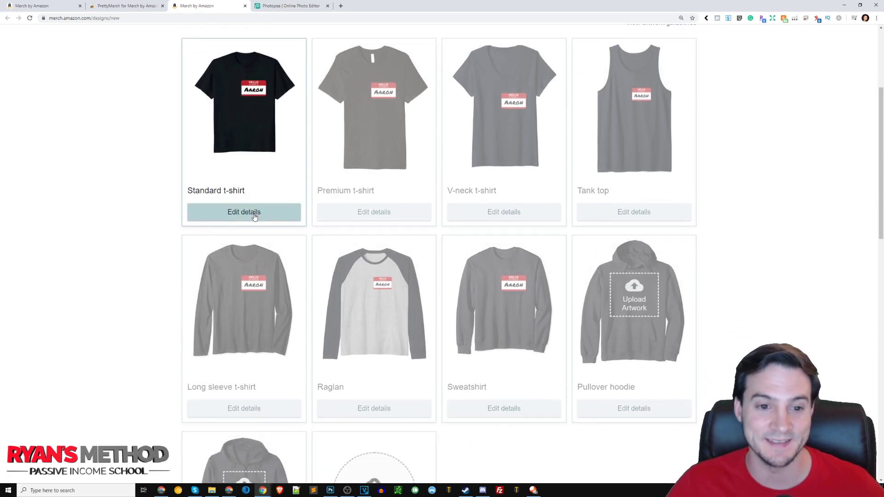
pyautogui.click(244, 212)
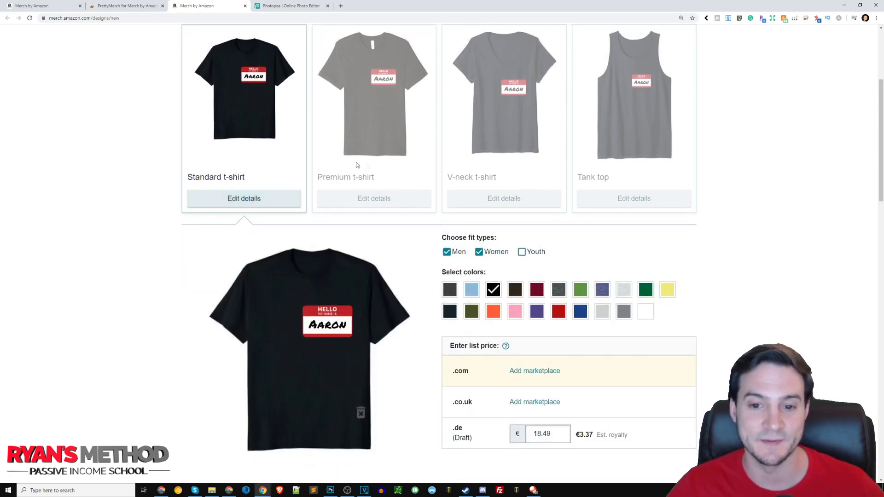
# Add the Youth fit and select dark grey, charcoal, maroon, navy, olive, orange, both light greys and white alongside black as shirt colors
pyautogui.scroll(-3, 357, 165)
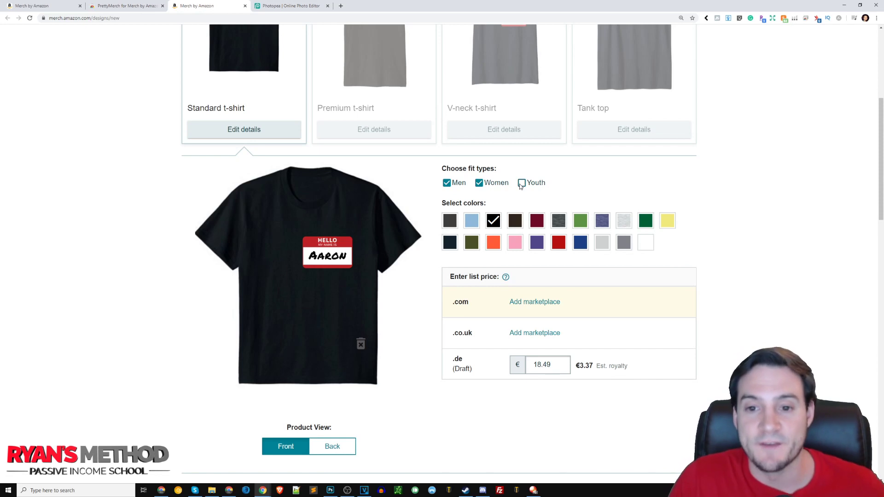
pyautogui.click(521, 184)
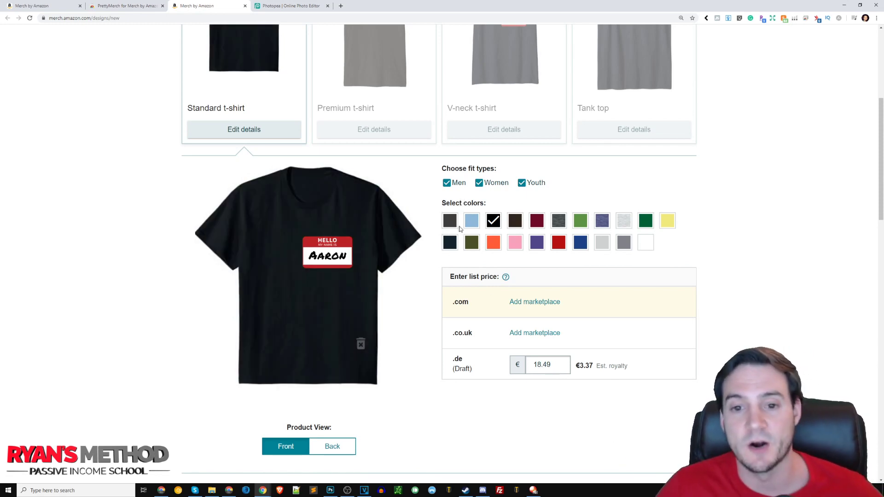
pyautogui.click(450, 242)
pyautogui.click(471, 242)
pyautogui.click(493, 243)
pyautogui.click(537, 221)
pyautogui.click(558, 221)
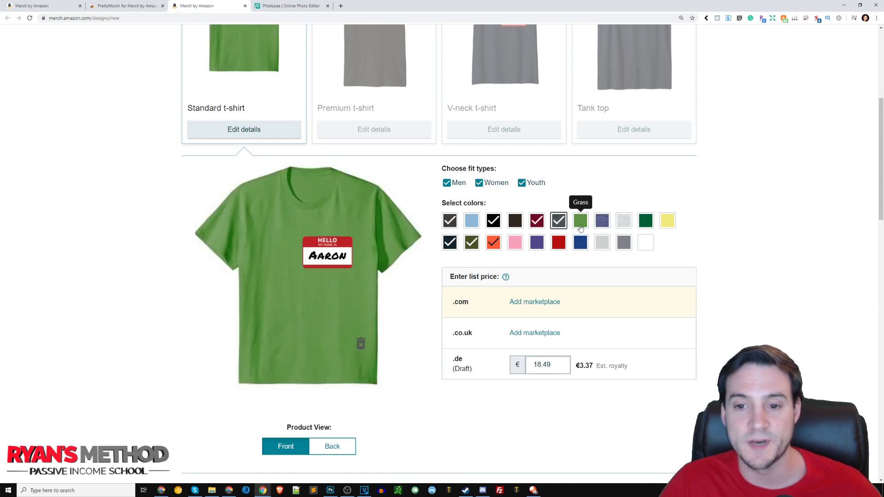
pyautogui.click(645, 243)
pyautogui.click(623, 221)
pyautogui.click(601, 221)
pyautogui.click(600, 222)
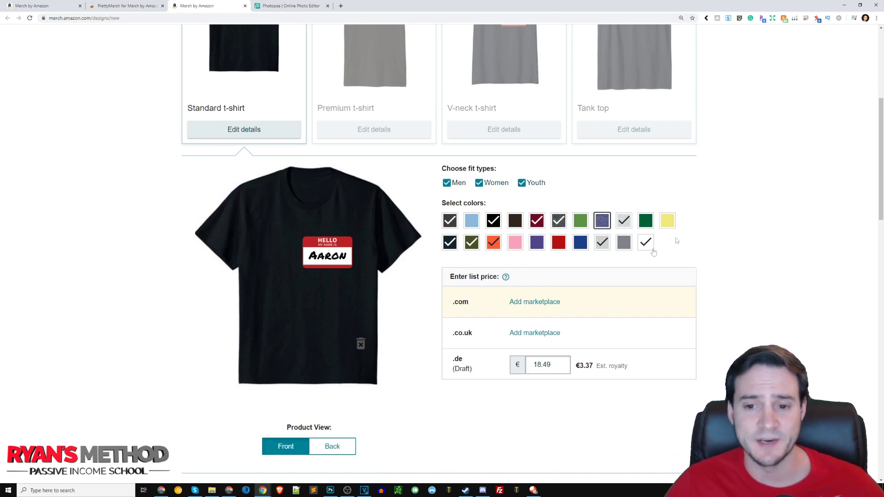
# Set the standard t-shirt's .de list price to 13.30 euros
pyautogui.scroll(-1, 693, 236)
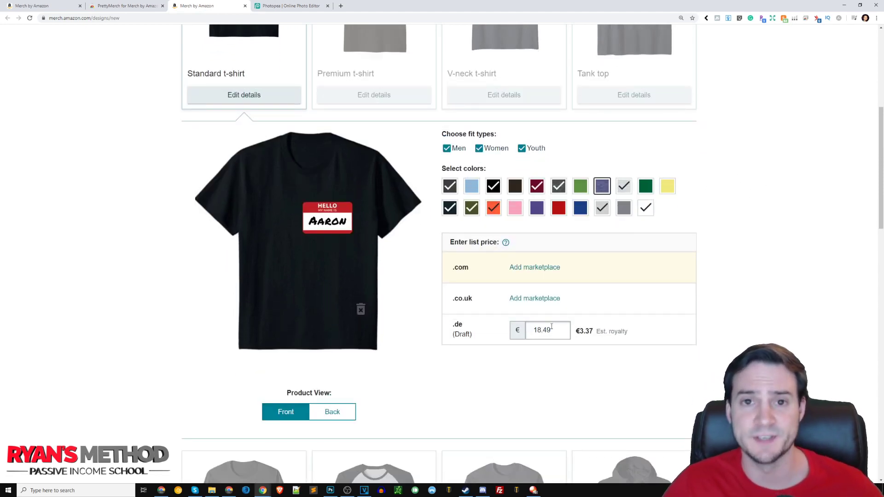
pyautogui.moveTo(557, 332); pyautogui.dragTo(483, 333)
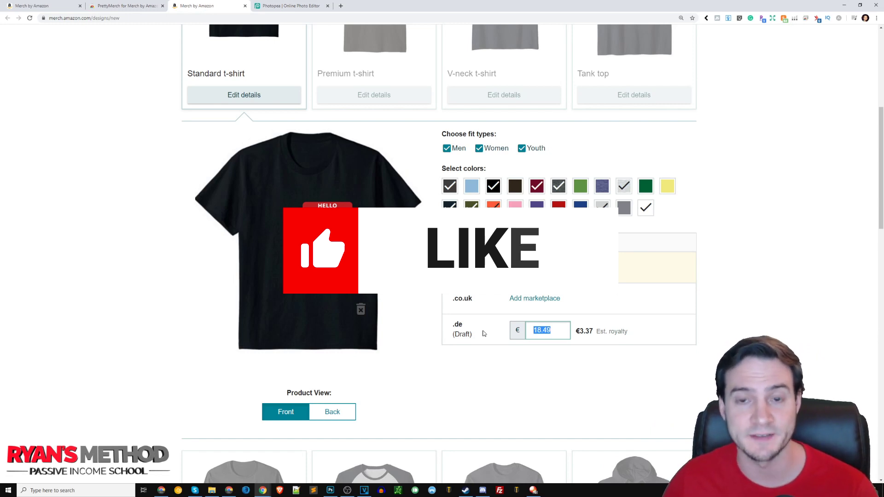
pyautogui.write('13.19')
pyautogui.scroll(-8, 484, 333)
pyautogui.scroll(7, 484, 334)
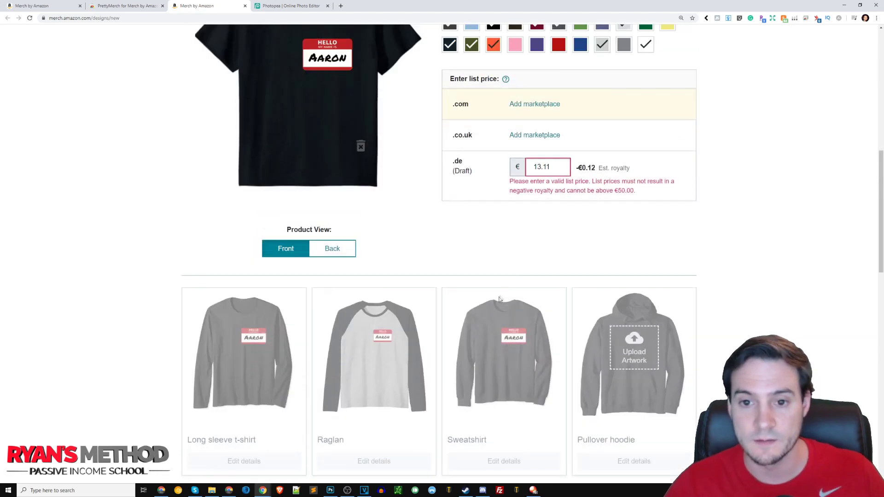
pyautogui.press('BackSpace')
pyautogui.press('BackSpace')
pyautogui.write('2')
pyautogui.press('BackSpace')
pyautogui.write('30')
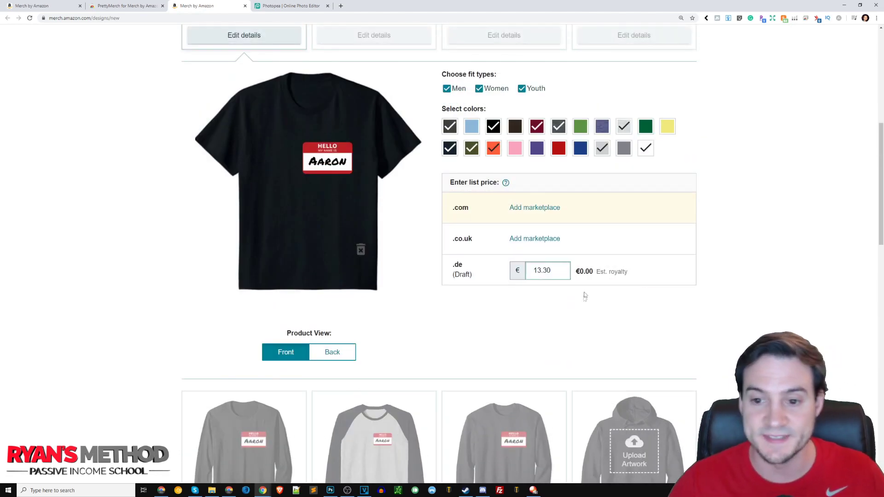
pyautogui.doubleClick(565, 274)
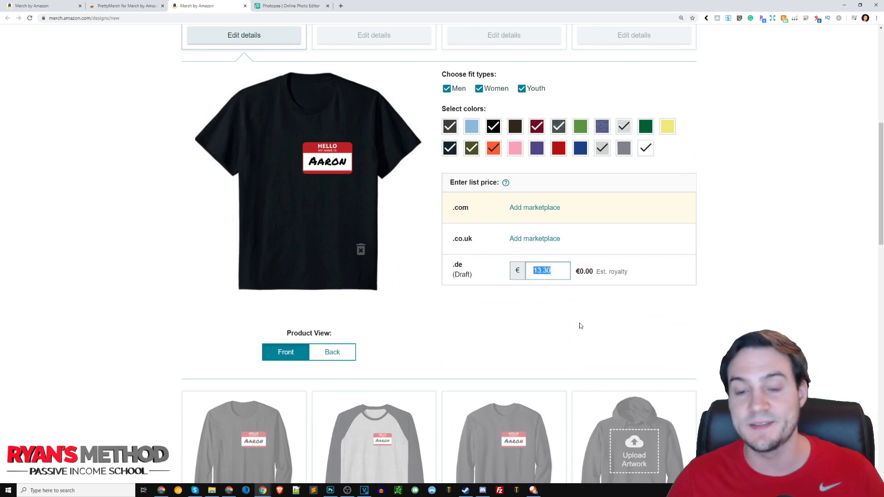
pyautogui.click(610, 272)
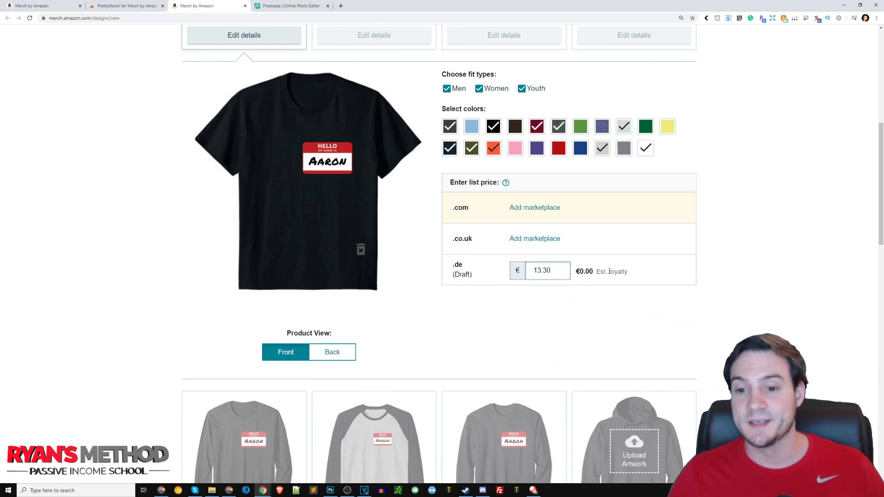
pyautogui.doubleClick(590, 272)
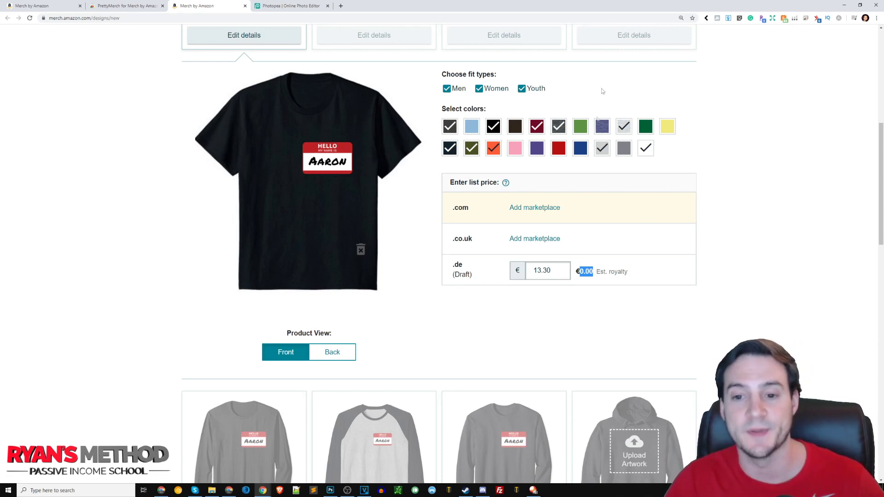
pyautogui.click(570, 295)
# Examine the marketplace language notice for the product details and the selection of products and marketplaces
pyautogui.scroll(-1, 604, 233)
pyautogui.scroll(-12, 604, 233)
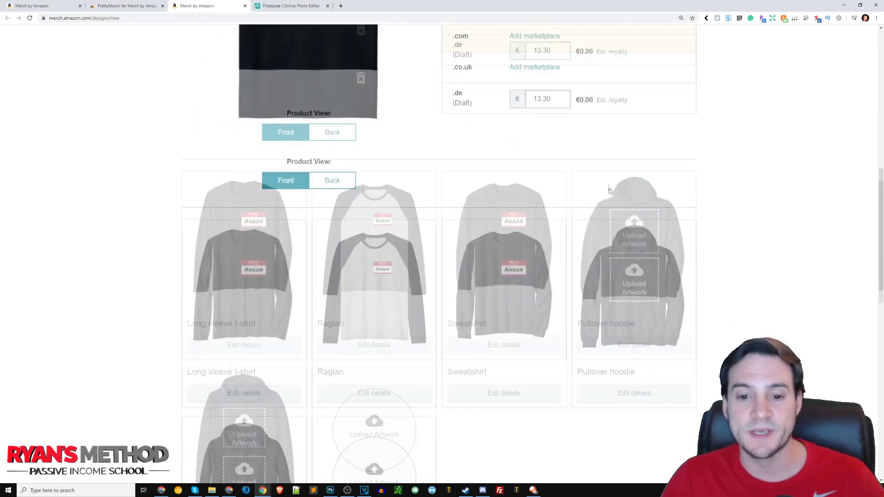
pyautogui.scroll(-2, 501, 152)
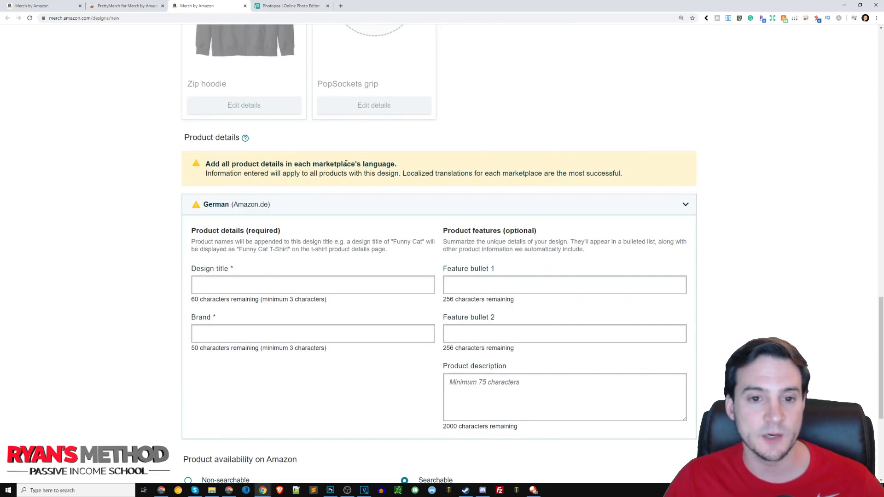
pyautogui.moveTo(206, 129); pyautogui.dragTo(399, 130)
pyautogui.click(410, 128)
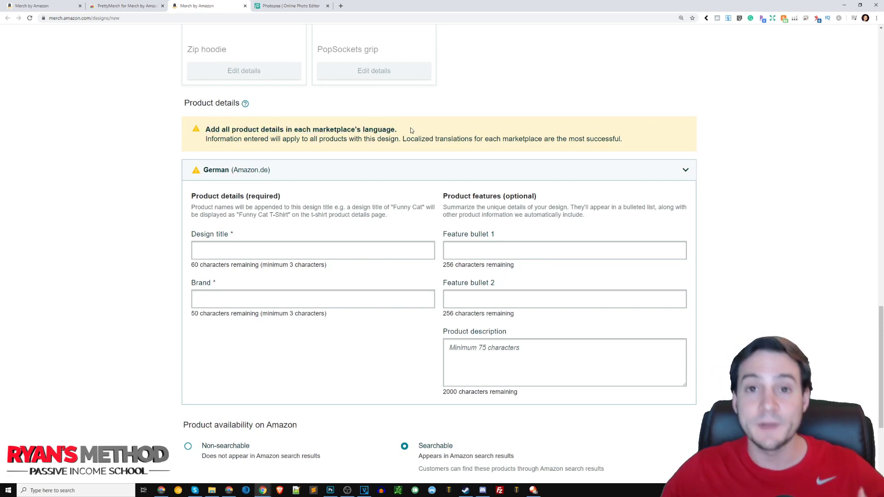
pyautogui.scroll(14, 177, 232)
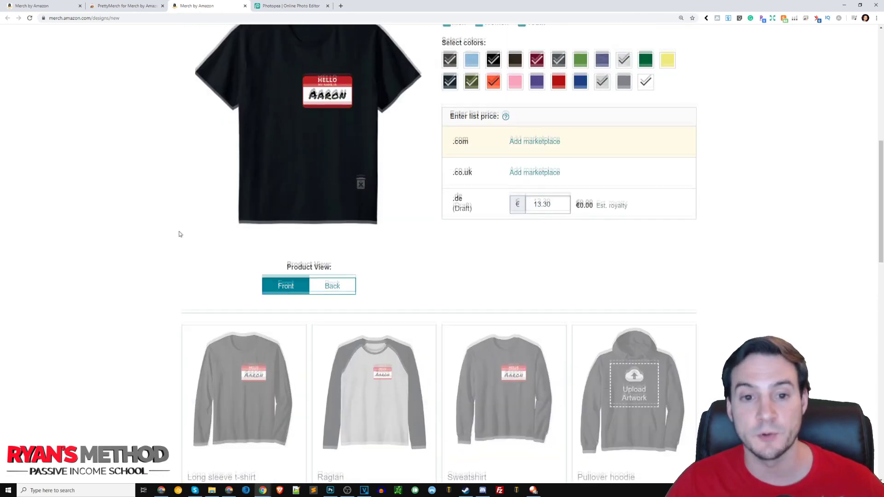
pyautogui.scroll(3, 178, 232)
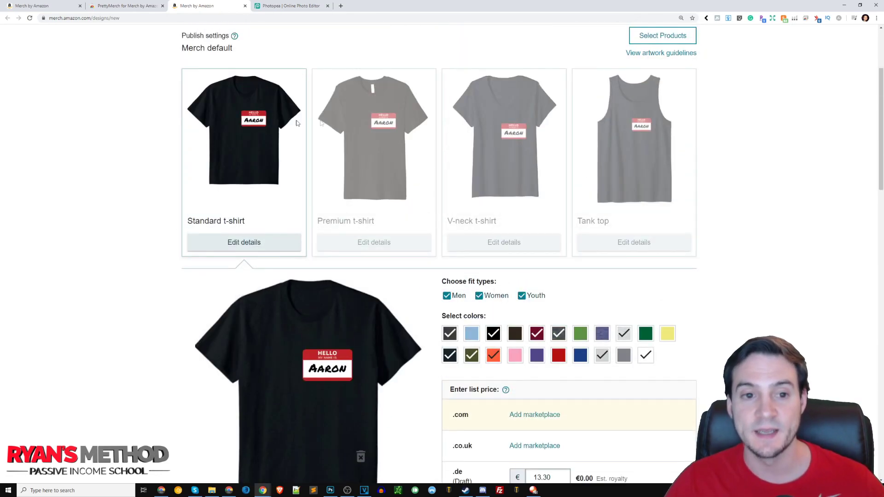
pyautogui.click(658, 37)
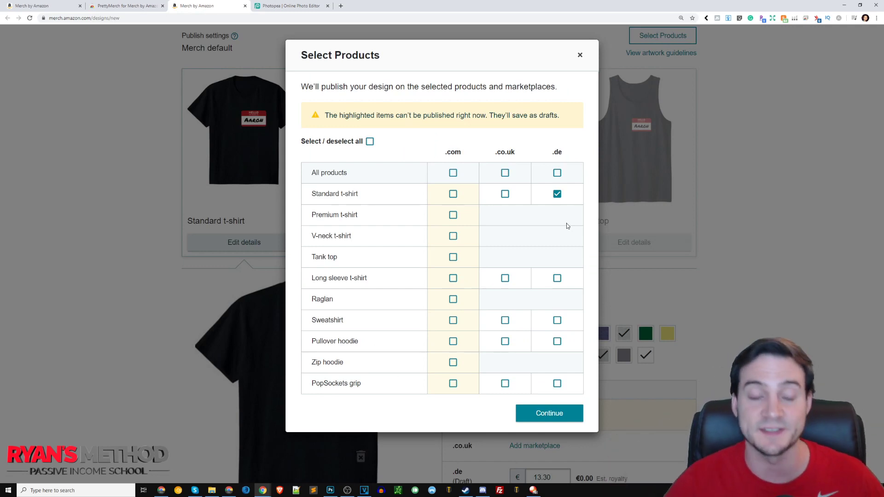
pyautogui.click(580, 55)
# Enter "Hello My Name is Aaron Name Tag" as the design title in the German product details
pyautogui.scroll(-15, 531, 174)
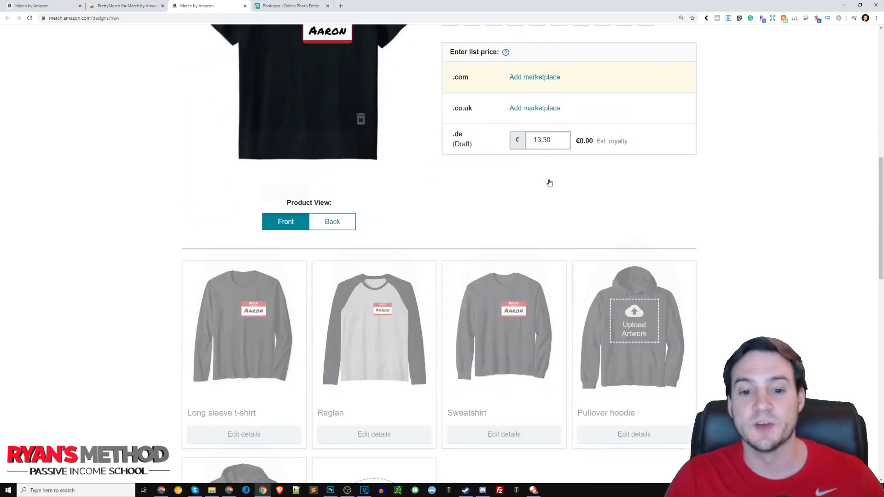
pyautogui.scroll(-3, 530, 173)
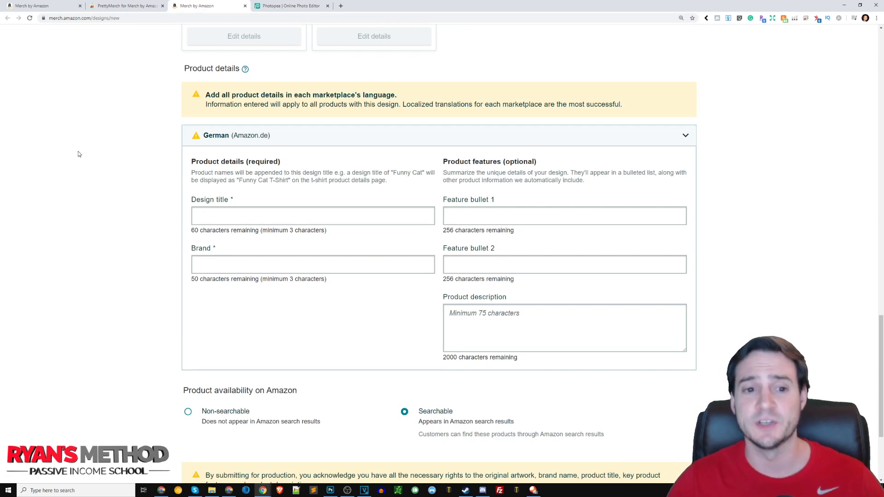
pyautogui.click(250, 216)
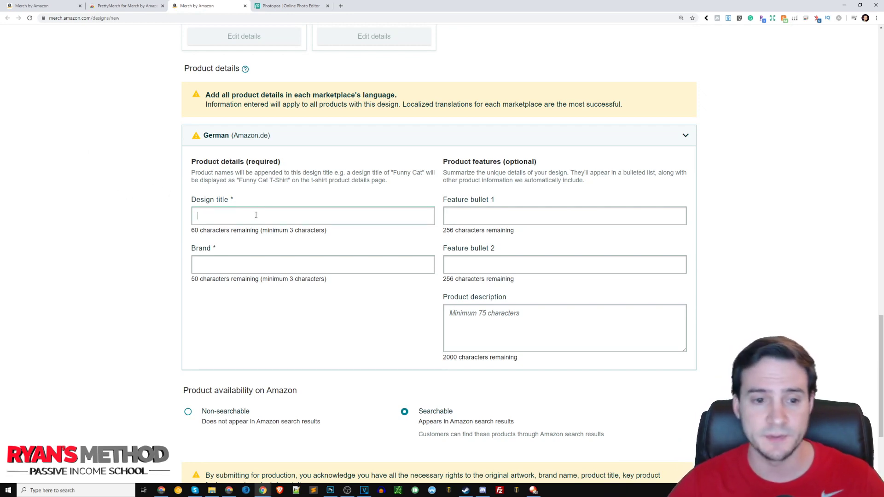
pyautogui.write('Hello My Name is Aaron Na')
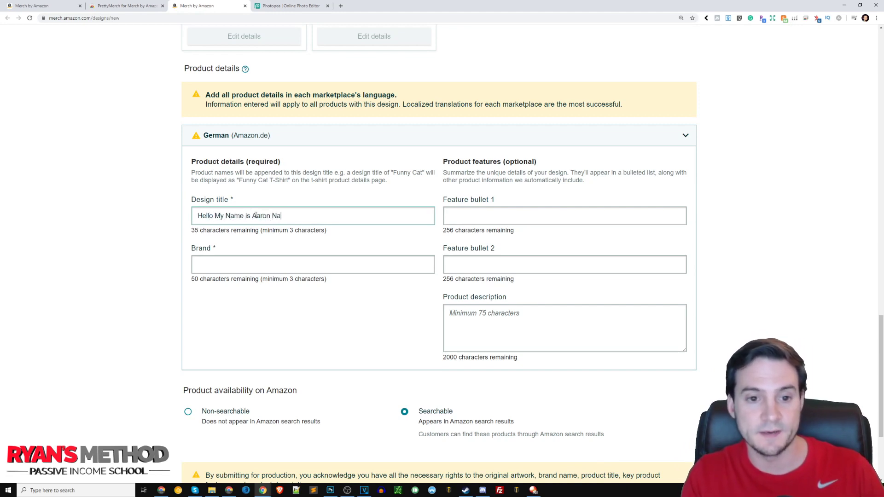
pyautogui.write('me Tag')
# Copy the design title into the Brand and Feature bullet 1 fields
pyautogui.hotkey('ctrl', 'a')
pyautogui.press('Tab')
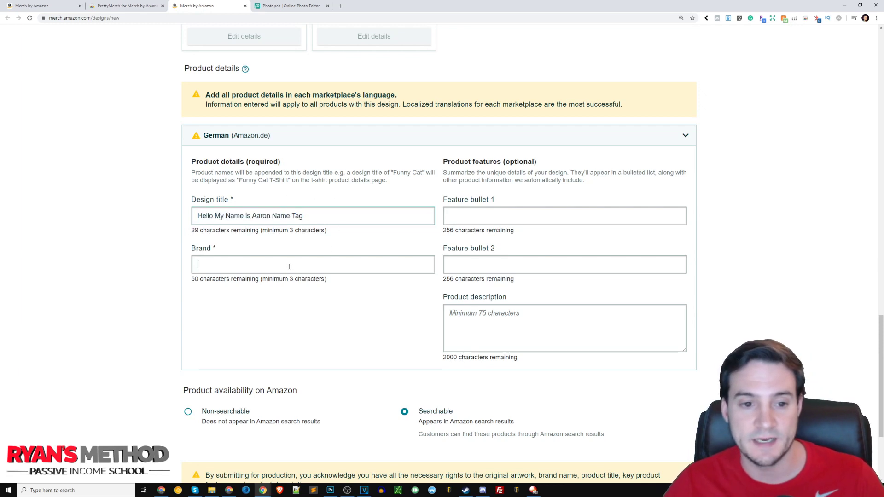
pyautogui.hotkey('shift', 'Tab')
pyautogui.hotkey('ctrl', 'c')
pyautogui.press('Tab')
pyautogui.hotkey('ctrl', 'v')
pyautogui.click(505, 213)
pyautogui.hotkey('ctrl', 'v')
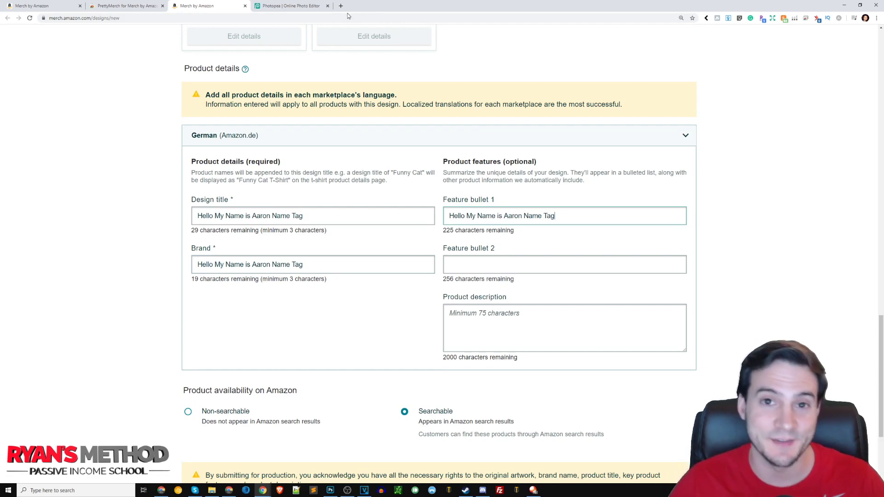
pyautogui.scroll(12, 359, 147)
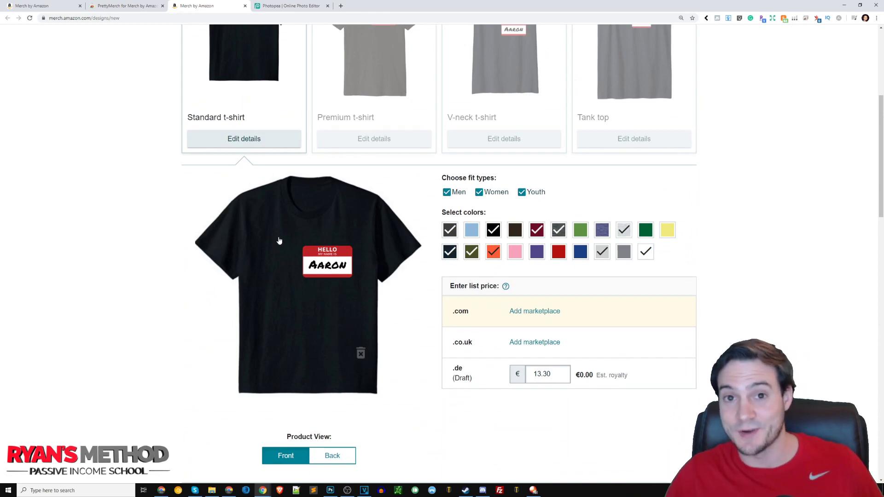
pyautogui.scroll(-18, 148, 312)
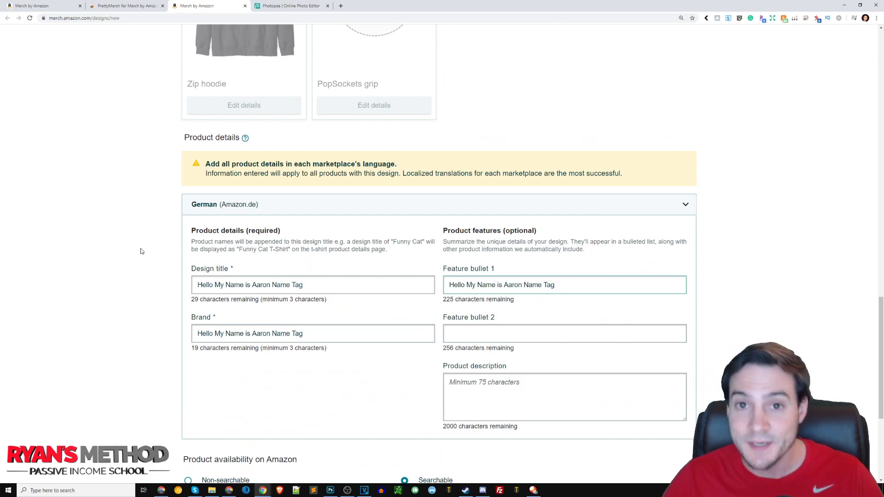
pyautogui.scroll(16, 151, 248)
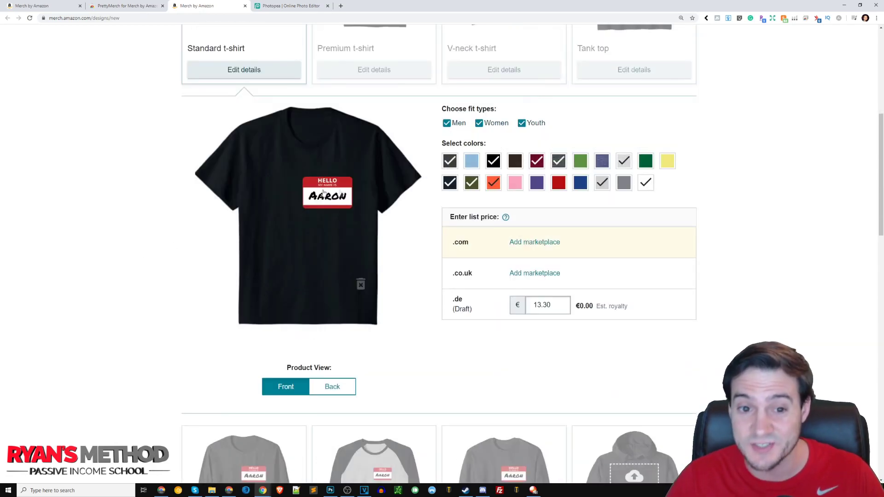
pyautogui.scroll(-18, 323, 193)
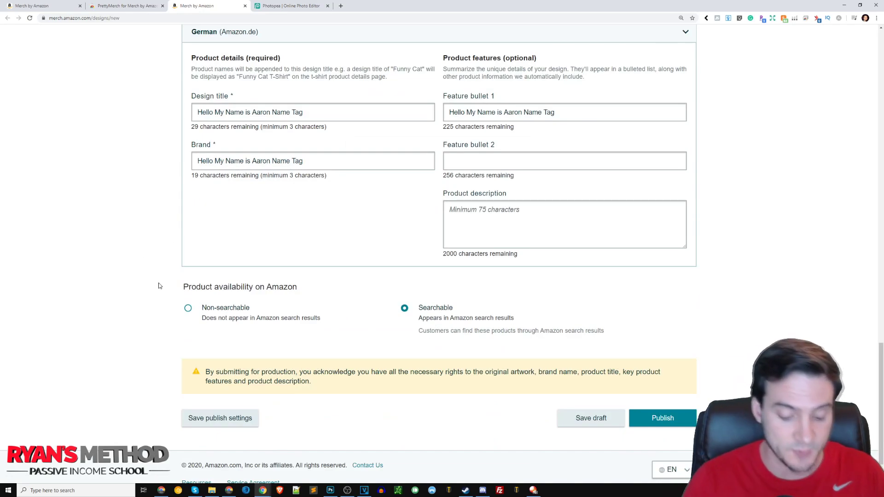
# Search Google for "english to german" in a new browser tab and translate the copied design title into German
pyautogui.hotkey('ctrl', 't')
pyautogui.write('english to german')
pyautogui.press('Return')
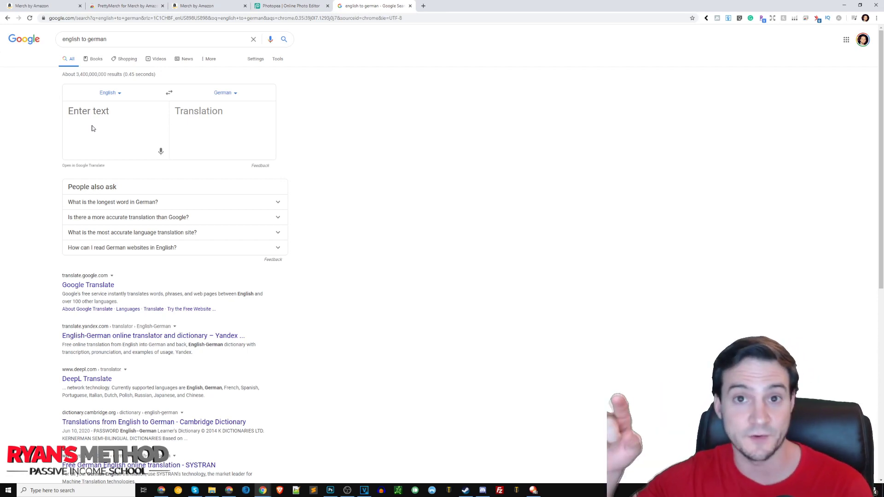
pyautogui.click(104, 116)
pyautogui.hotkey('ctrl', 'v')
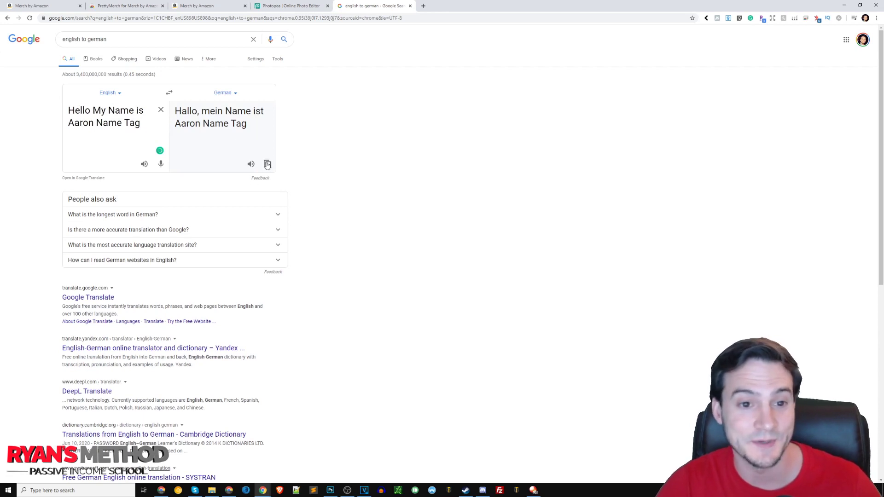
pyautogui.click(267, 164)
pyautogui.tripleClick(133, 122)
pyautogui.tripleClick(128, 37)
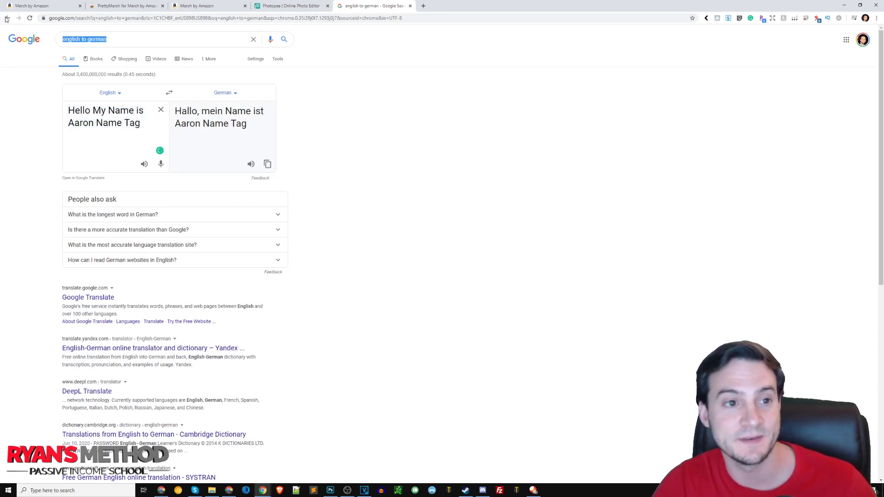
pyautogui.tripleClick(134, 122)
pyautogui.moveTo(133, 122)
pyautogui.mouseDown()
pyautogui.moveTo(58, 120)
pyautogui.moveTo(135, 133)
pyautogui.mouseUp()
pyautogui.click(137, 132)
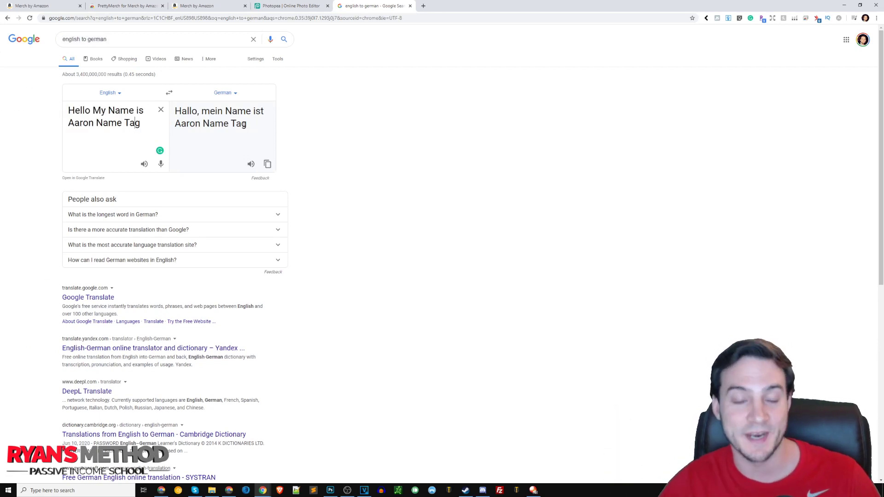
# Copy the German translation and paste it into Feature bullet 2 of the Merch by Amazon listing
pyautogui.click(267, 165)
pyautogui.click(197, 6)
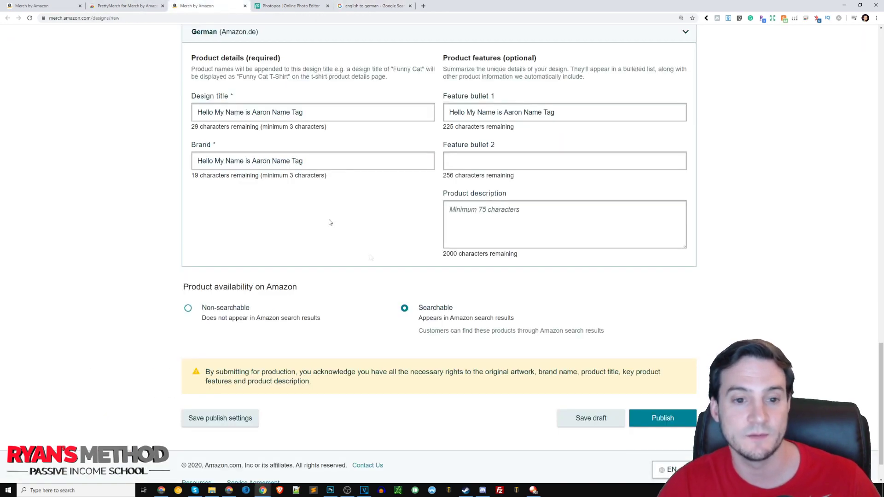
pyautogui.click(487, 155)
pyautogui.hotkey('ctrl', 'v')
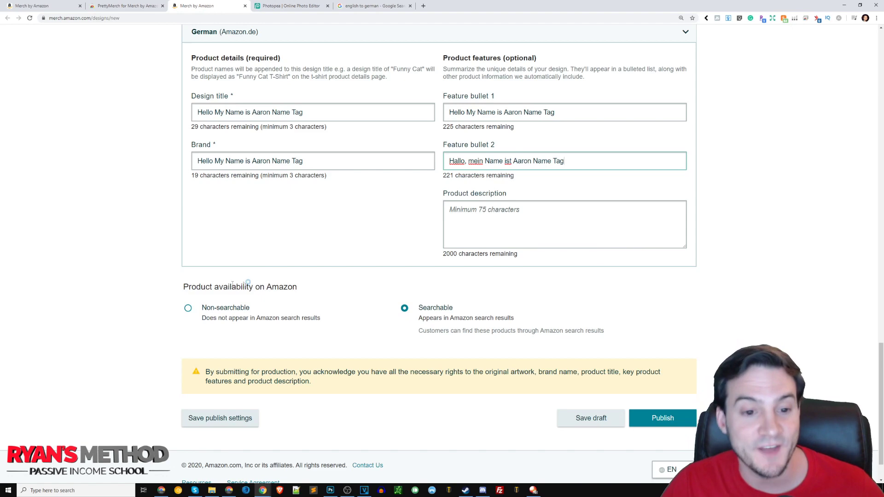
# Review the rights acknowledgement and open the publish confirmation for the standard t-shirt listing
pyautogui.scroll(-1, 232, 284)
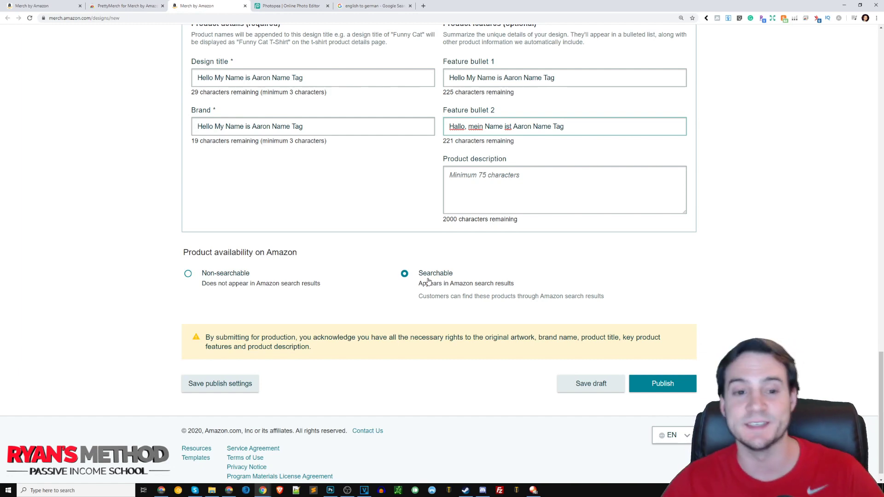
pyautogui.moveTo(205, 337); pyautogui.dragTo(313, 349)
pyautogui.click(326, 350)
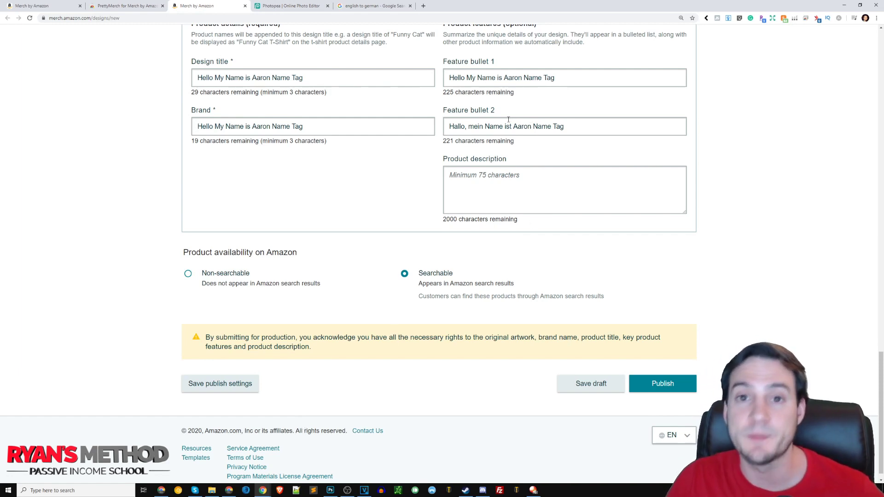
pyautogui.moveTo(508, 121); pyautogui.dragTo(681, 105)
pyautogui.click(616, 119)
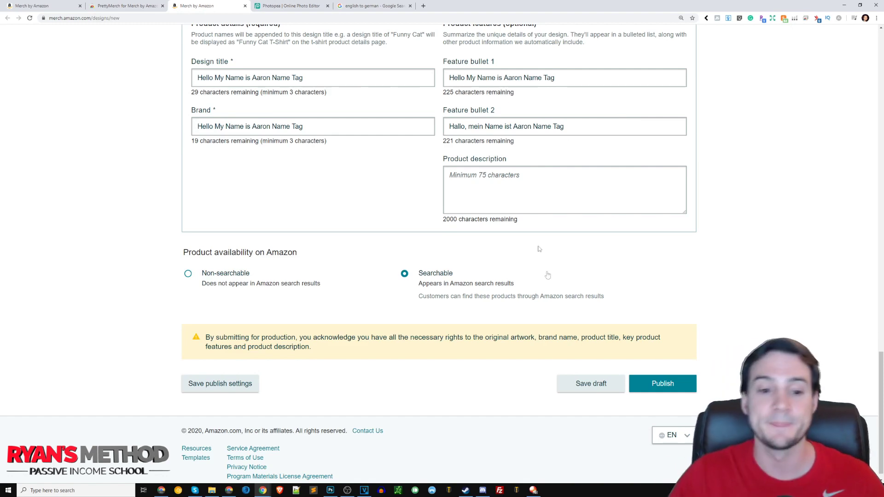
pyautogui.scroll(-1, 667, 375)
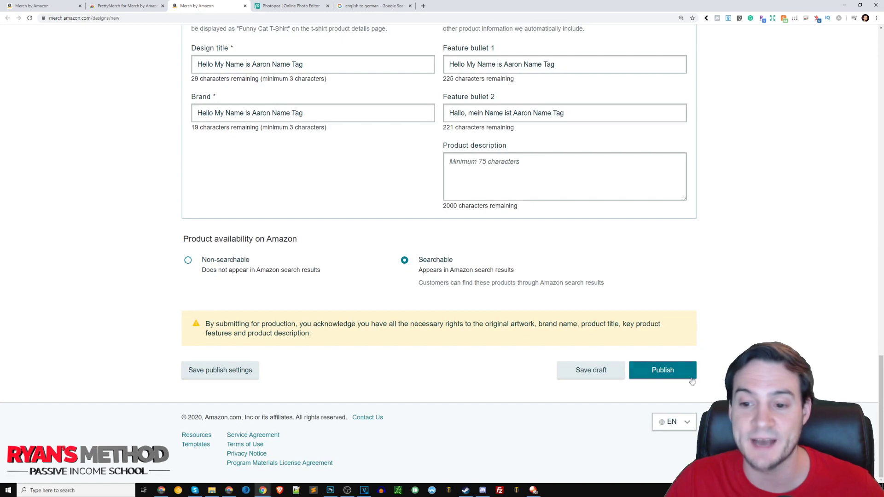
pyautogui.click(666, 374)
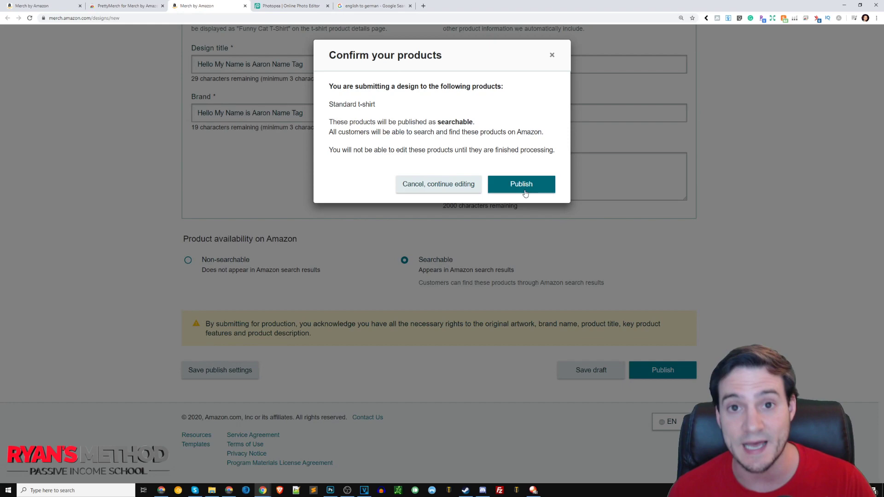
# Switch to the PrettyMerch dashboard and examine the live products count against the account's product limit
pyautogui.click(44, 6)
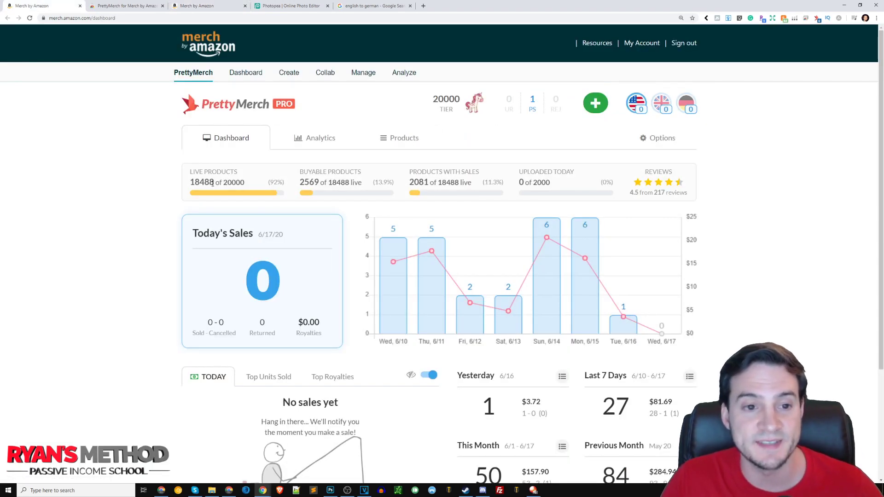
pyautogui.scroll(3, 240, 246)
pyautogui.scroll(-2, 133, 265)
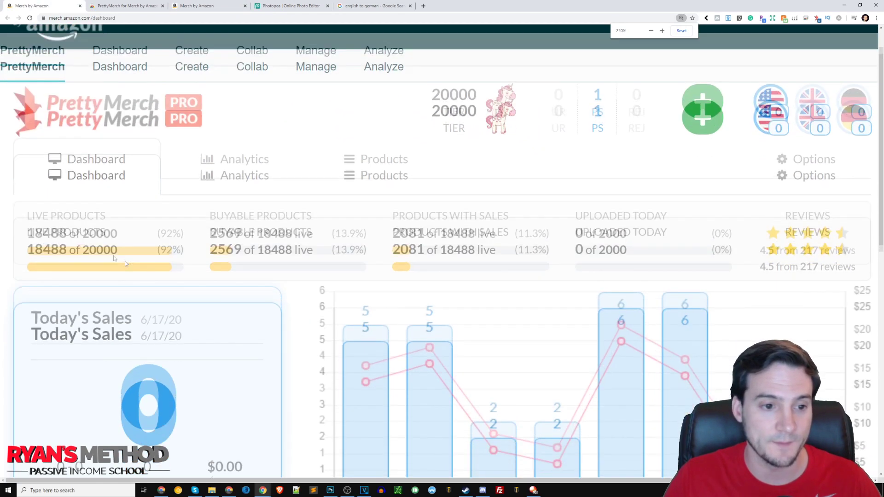
pyautogui.moveTo(69, 219); pyautogui.dragTo(26, 218)
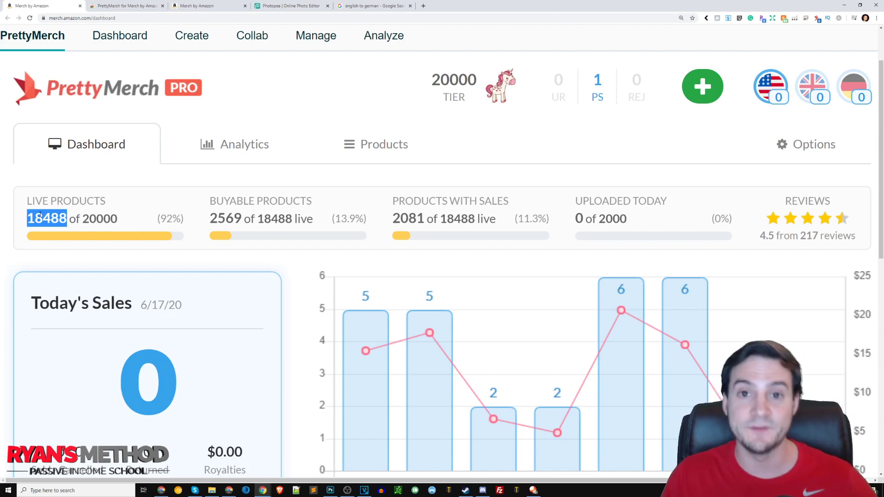
pyautogui.scroll(1, 603, 180)
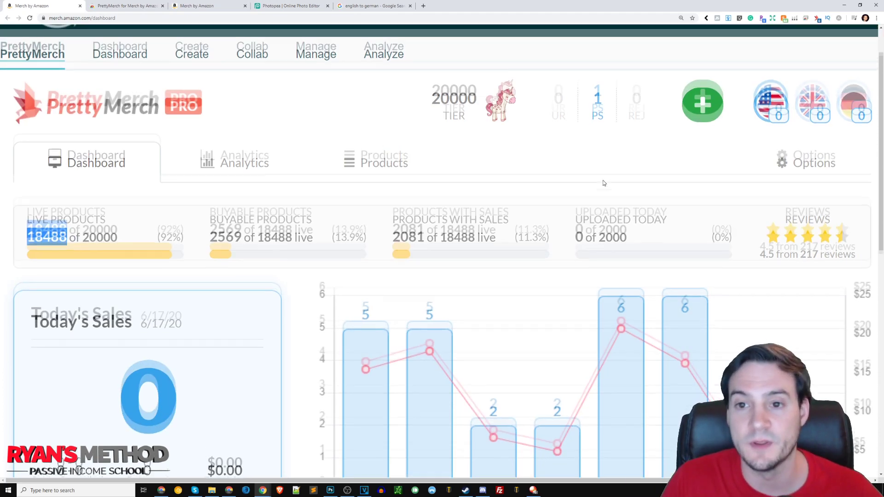
# Check the account's merch level, then examine the Under Review and Processing design counters next to the tier
pyautogui.moveTo(494, 118)
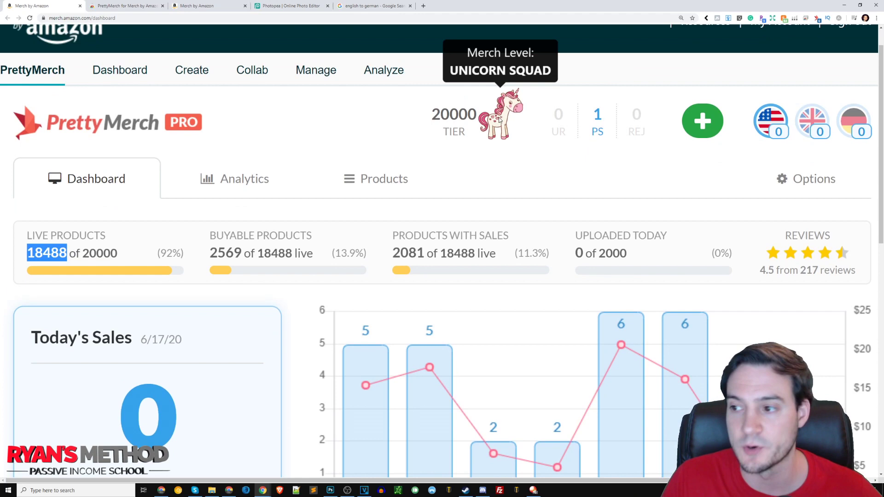
pyautogui.moveTo(604, 133)
pyautogui.moveTo(604, 133); pyautogui.dragTo(590, 135)
pyautogui.click(563, 133)
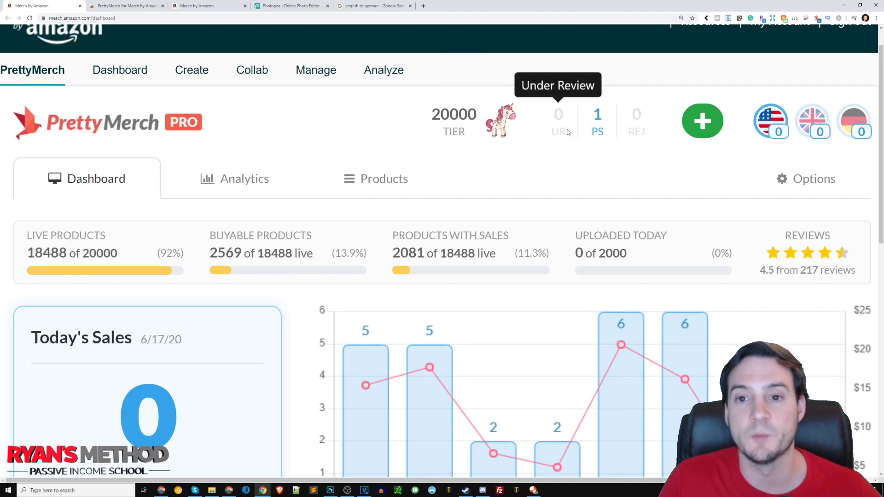
pyautogui.doubleClick(561, 132)
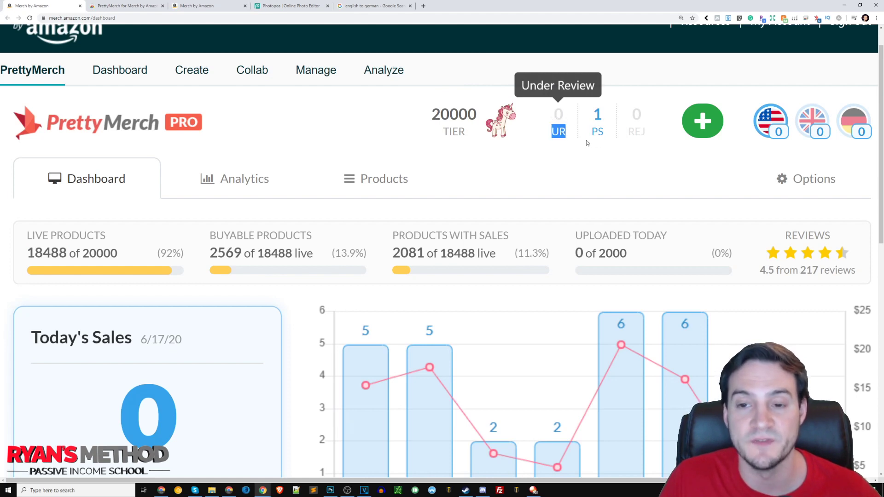
pyautogui.doubleClick(600, 134)
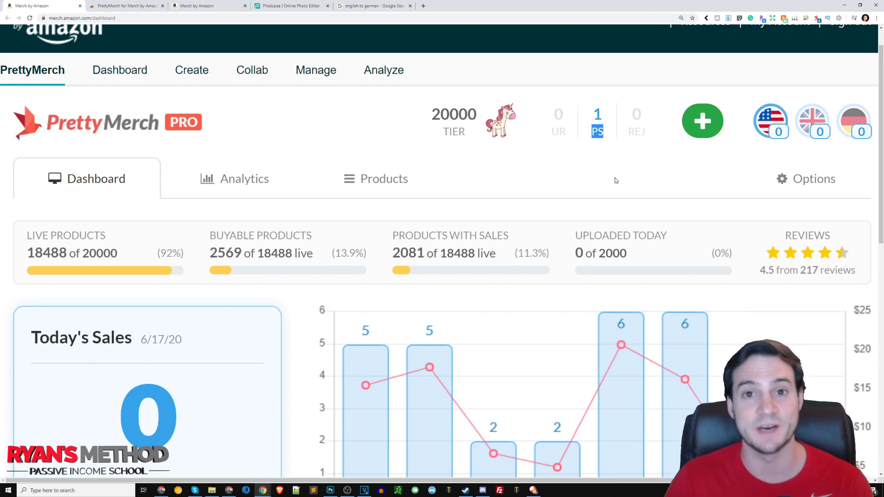
pyautogui.click(597, 135)
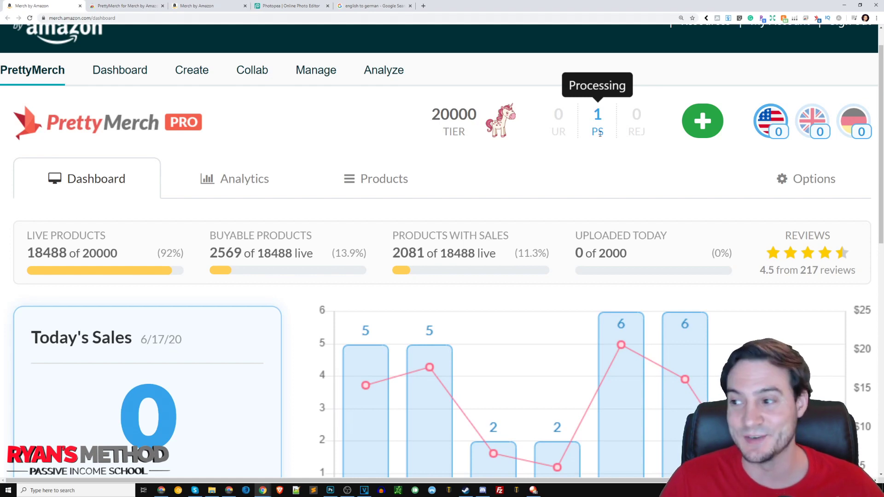